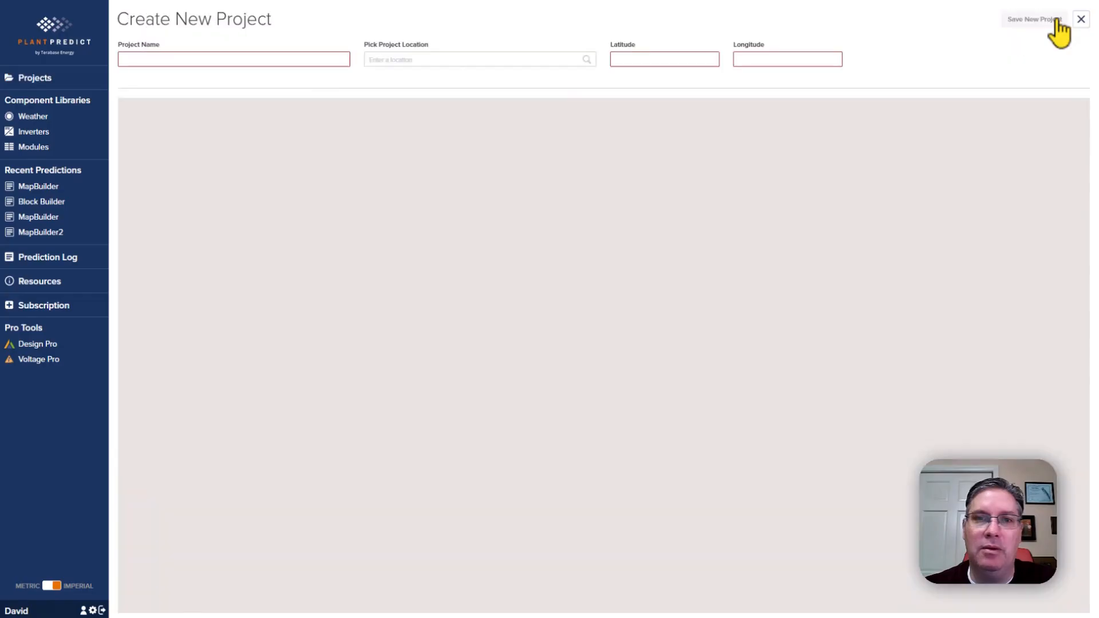
Name the new project My First Project and set its location to Antioch, CA, USA
click(212, 59)
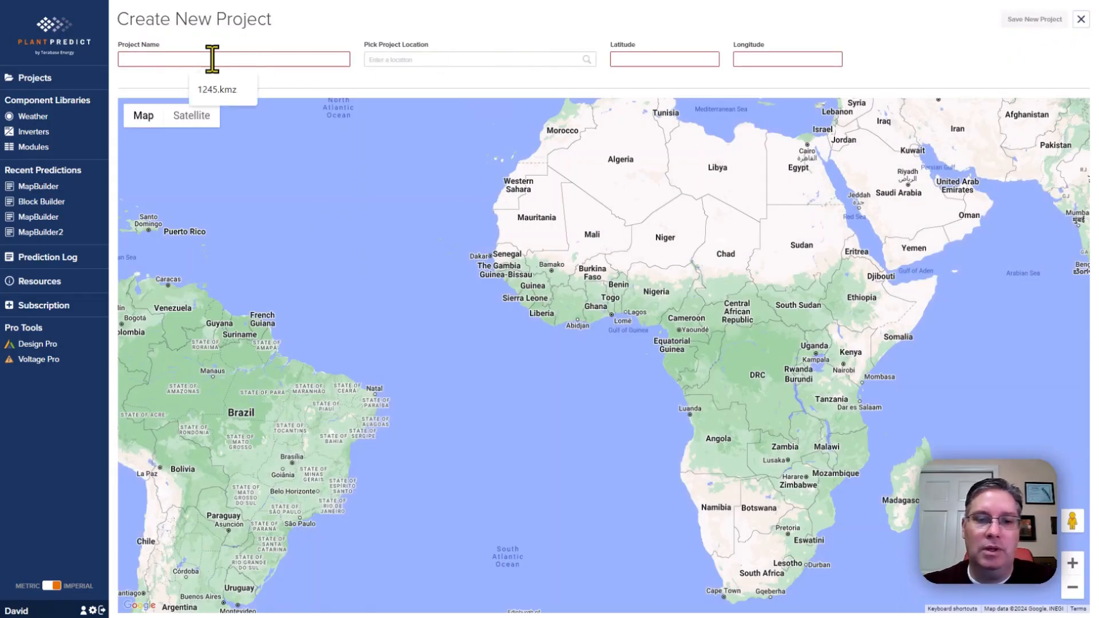
text(My First Project)
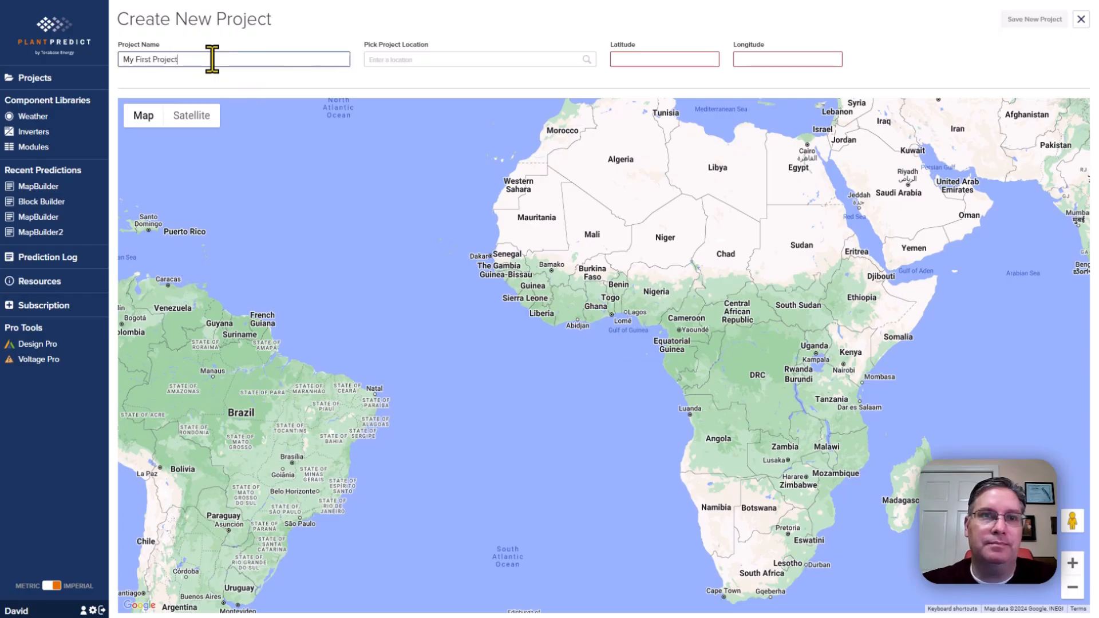
click(424, 65)
text(Antioch)
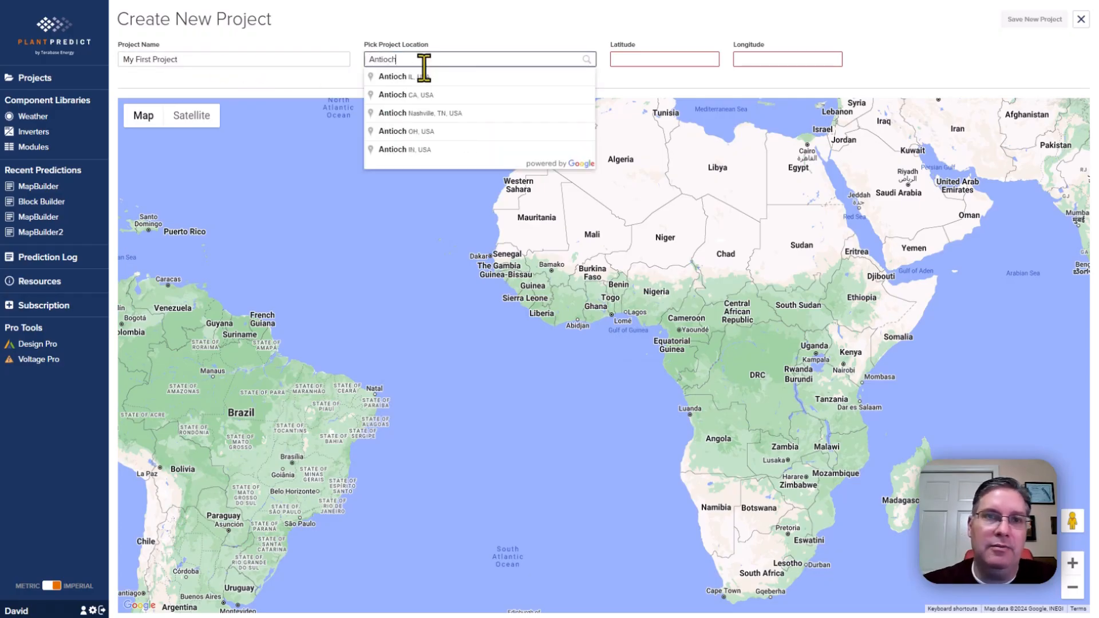
click(407, 94)
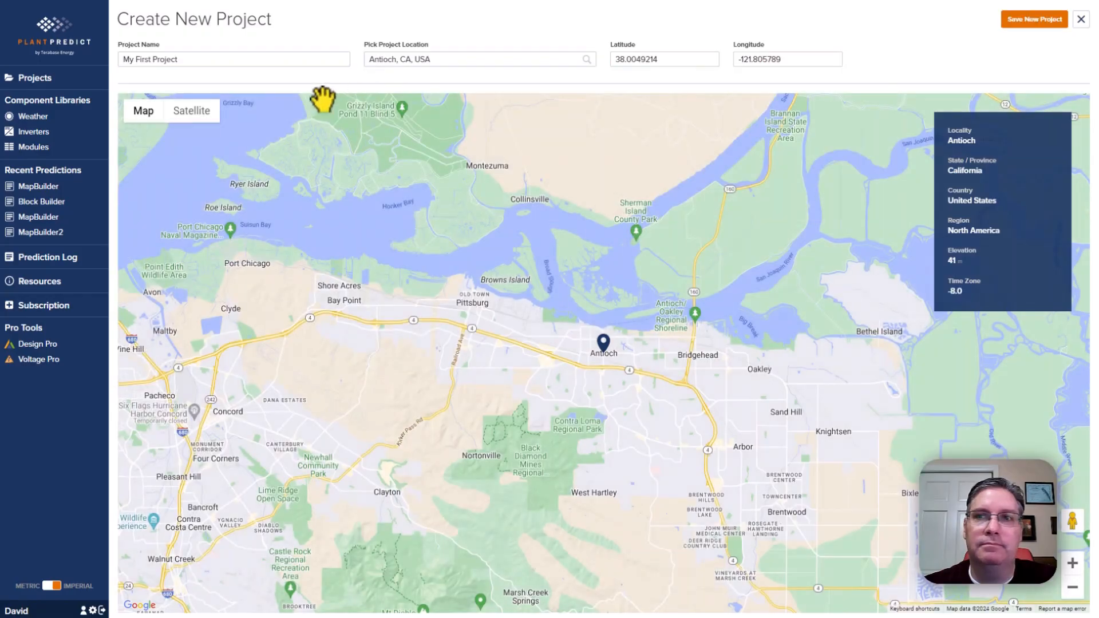
In satellite view, move the project marker south of Antioch to about latitude 37.947, longitude -121.784, and save the new project
click(194, 115)
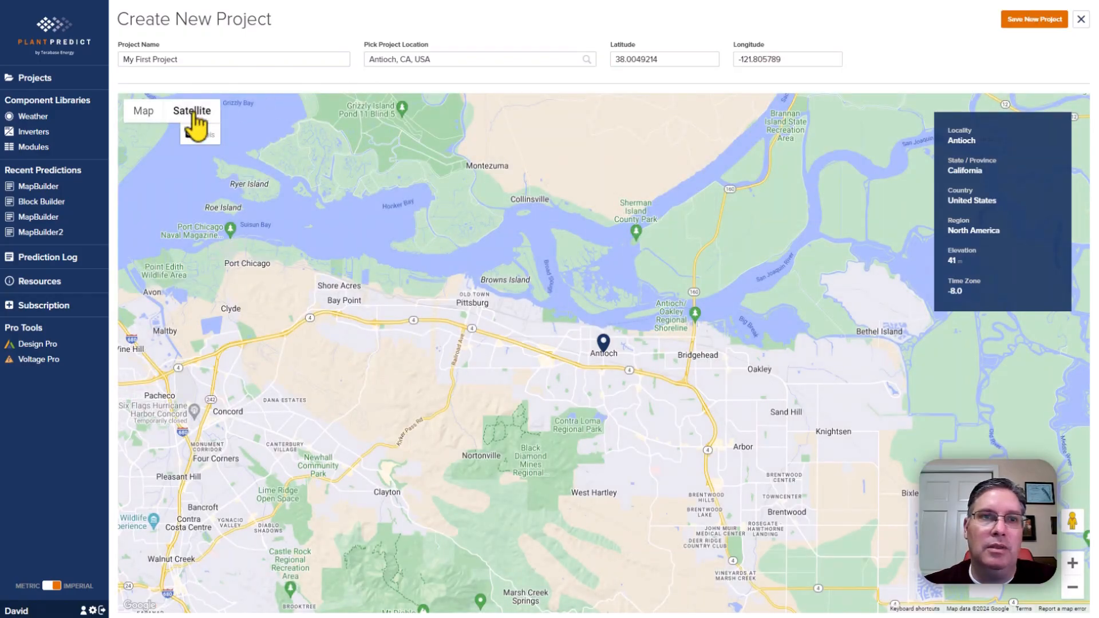
drag(684, 410, 637, 306)
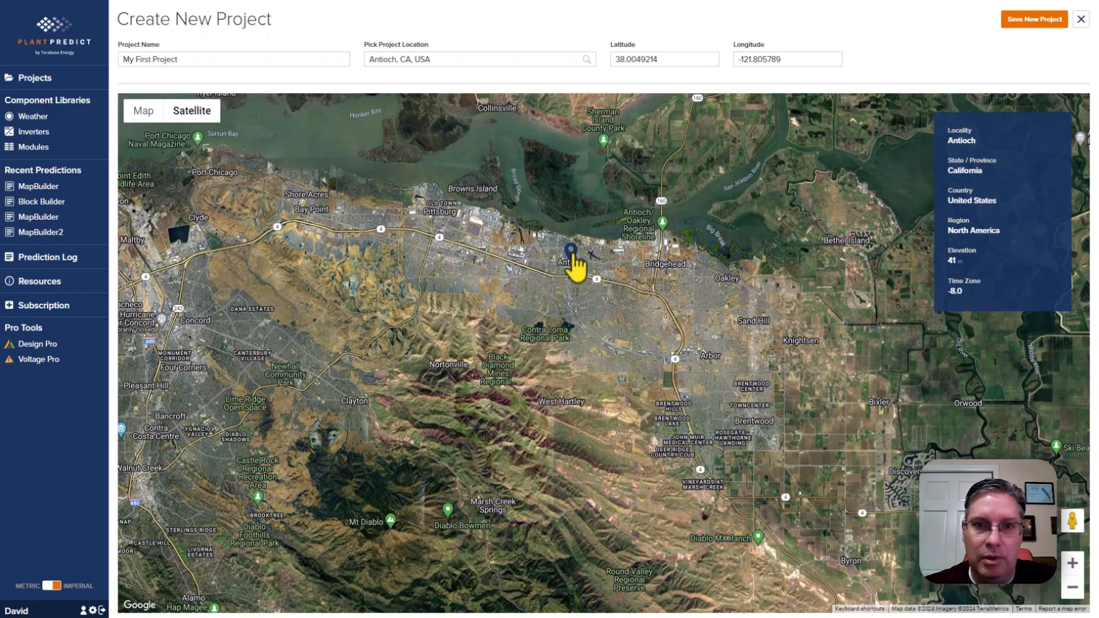
mouse_move(573, 256)
mouse_down()
mouse_move(610, 347)
mouse_move(611, 386)
mouse_up()
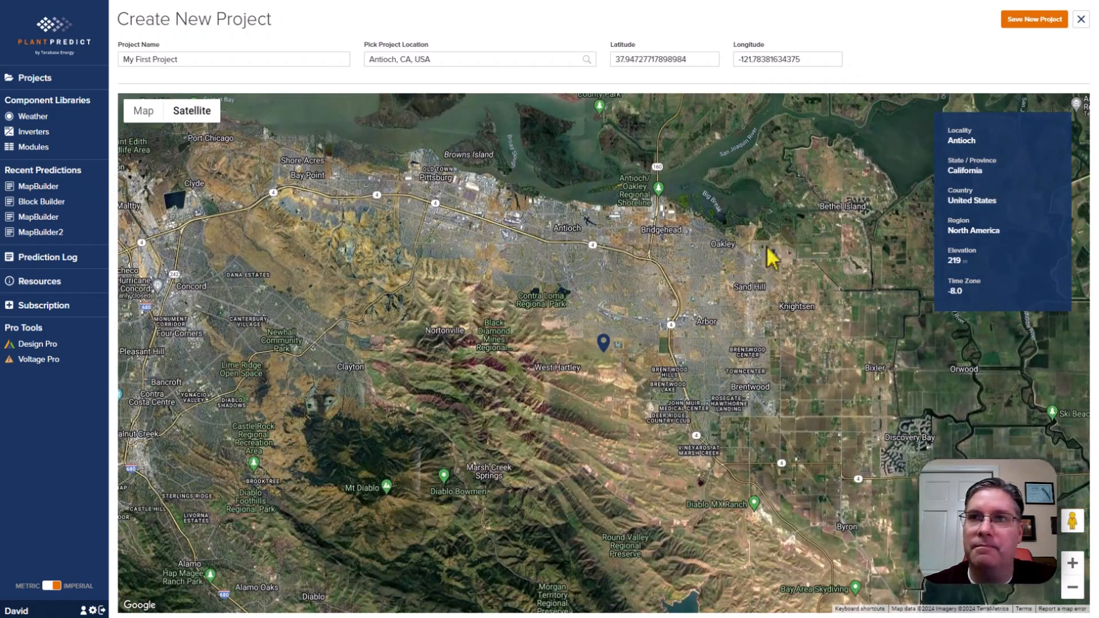
click(1035, 19)
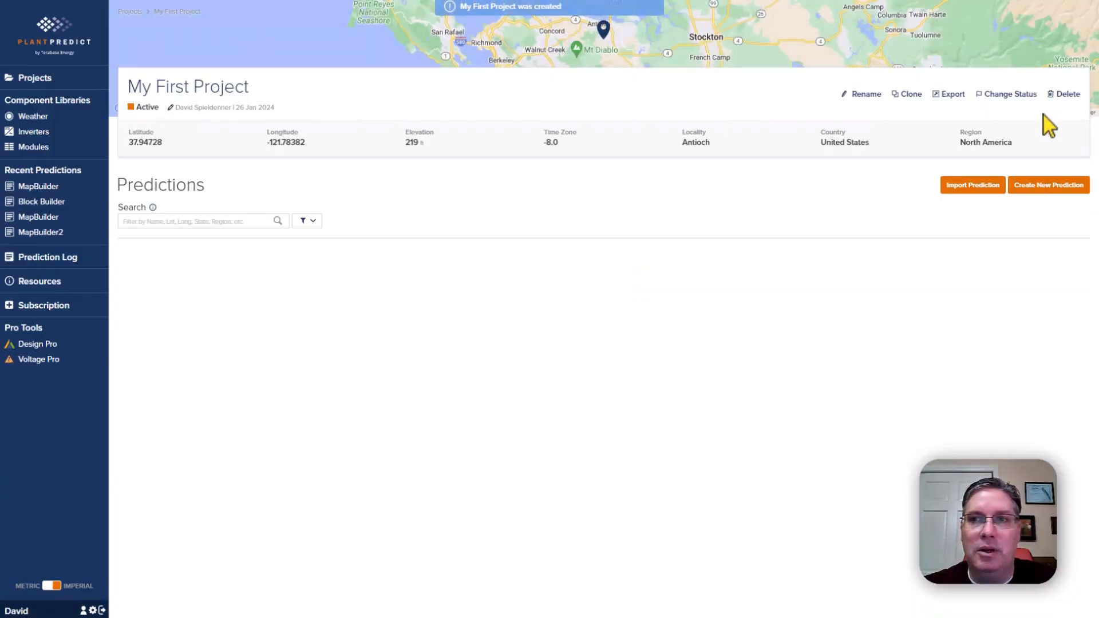
Create a new prediction named MapBuilder with the Build on the Map type
click(1052, 189)
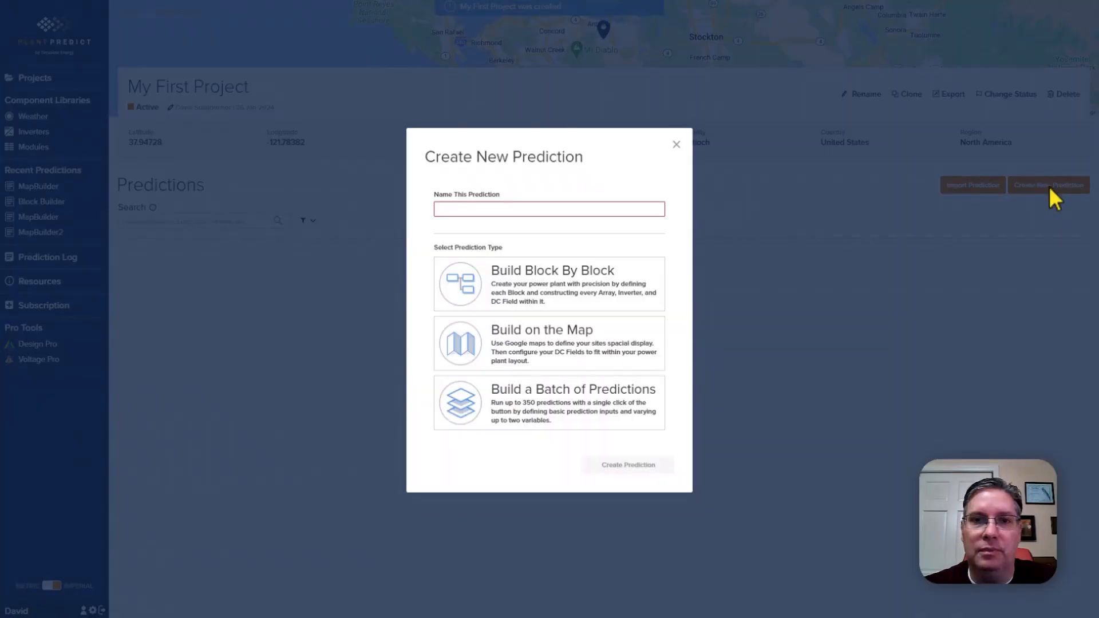
click(514, 209)
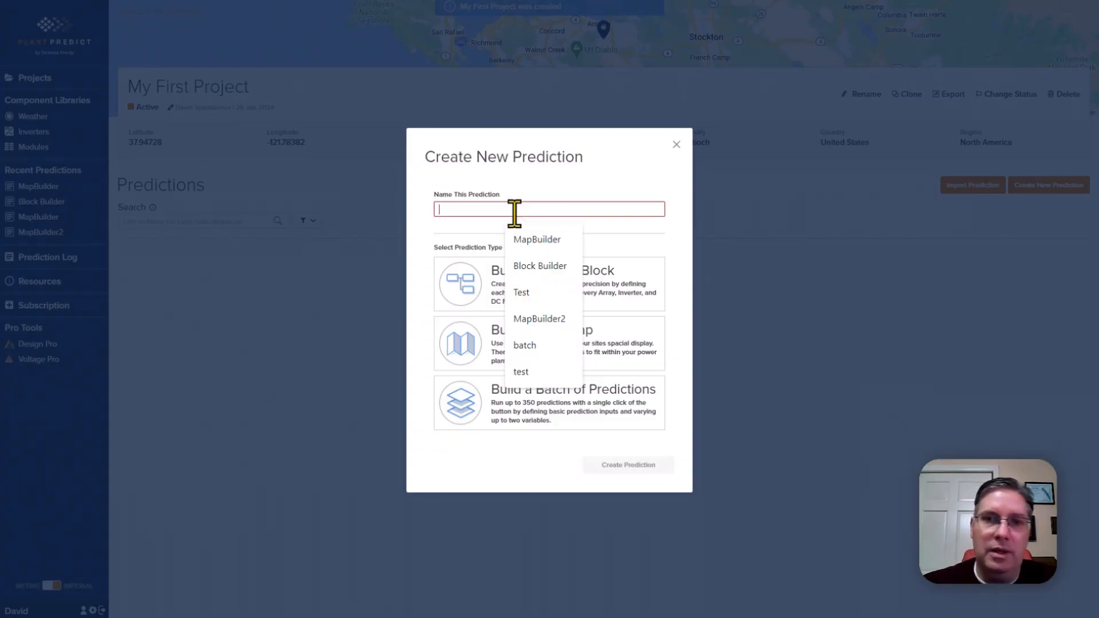
click(529, 242)
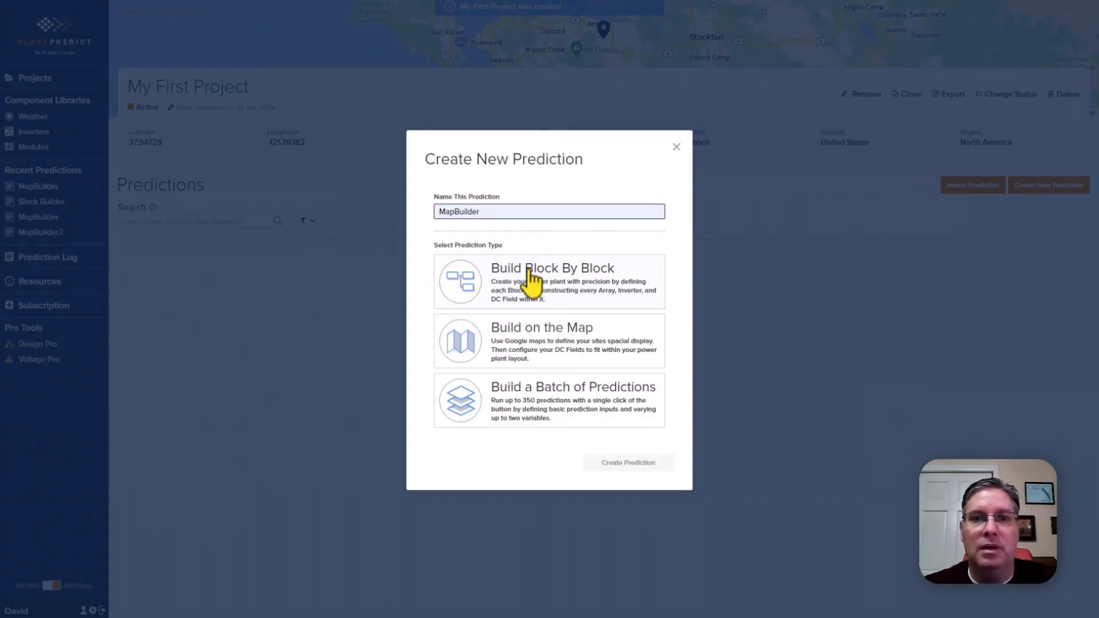
click(531, 358)
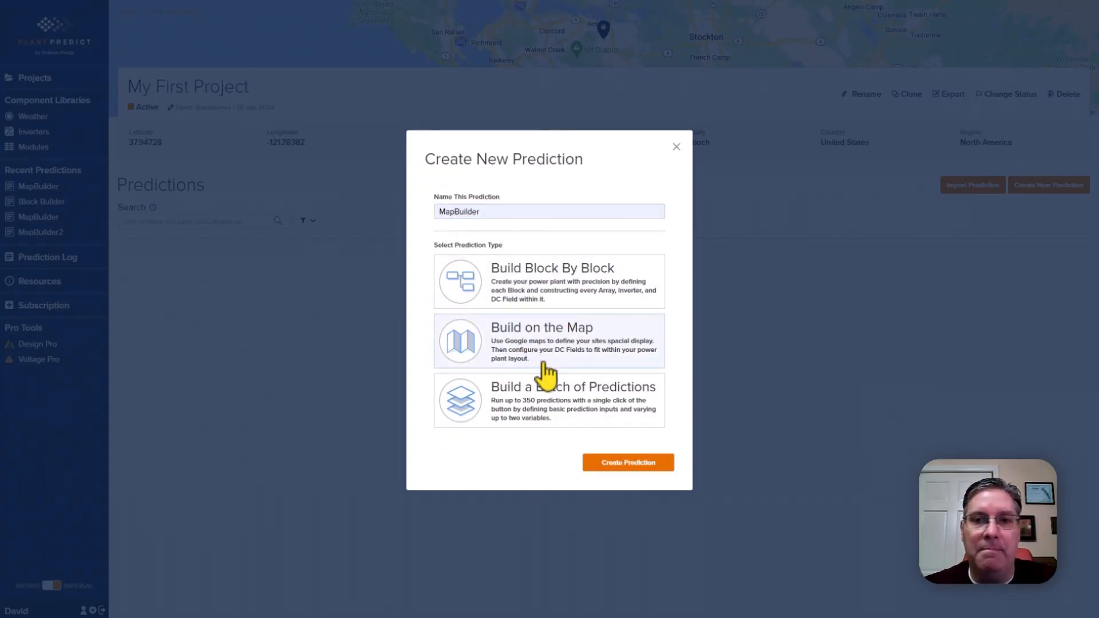
click(630, 464)
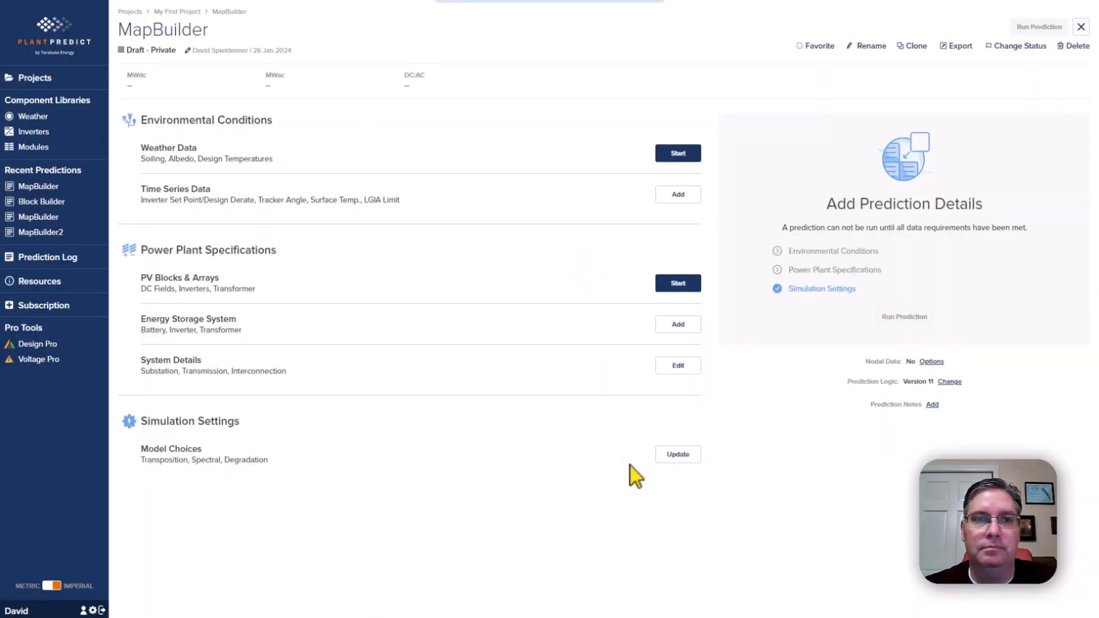
Add the Meteonorm - 37.954N - 121.787W weather file to the prediction's environmental conditions and save the section
click(679, 155)
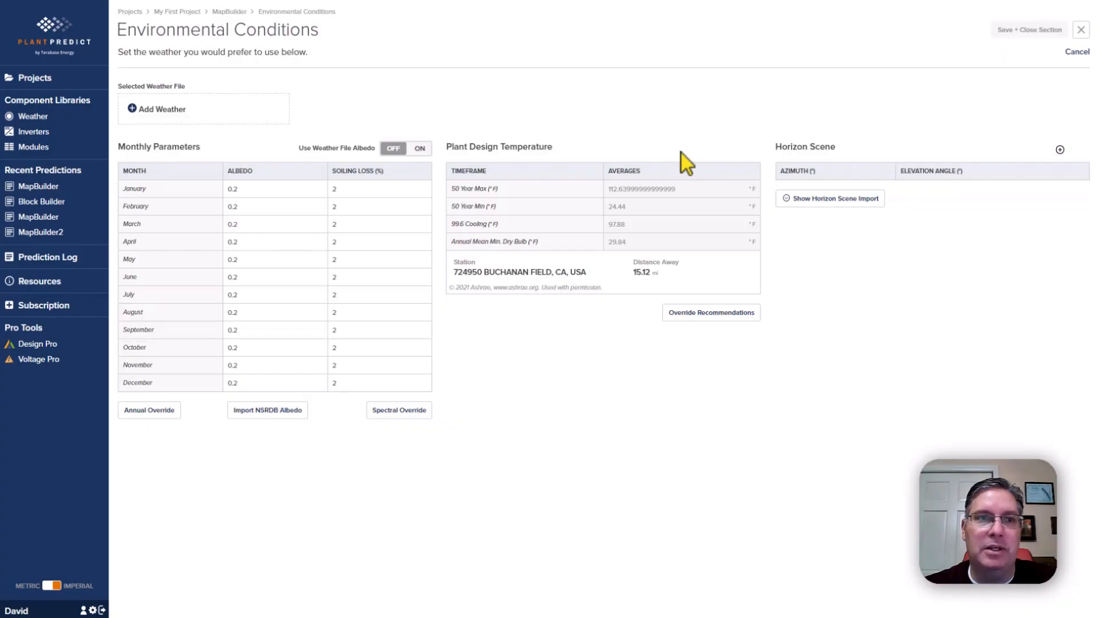
click(186, 111)
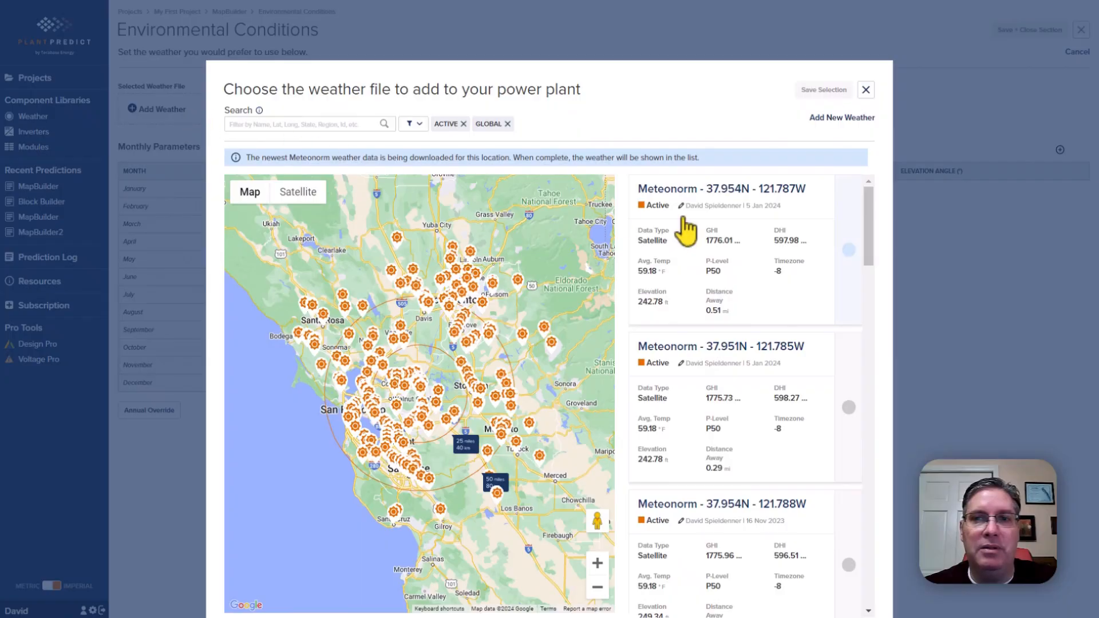
click(849, 250)
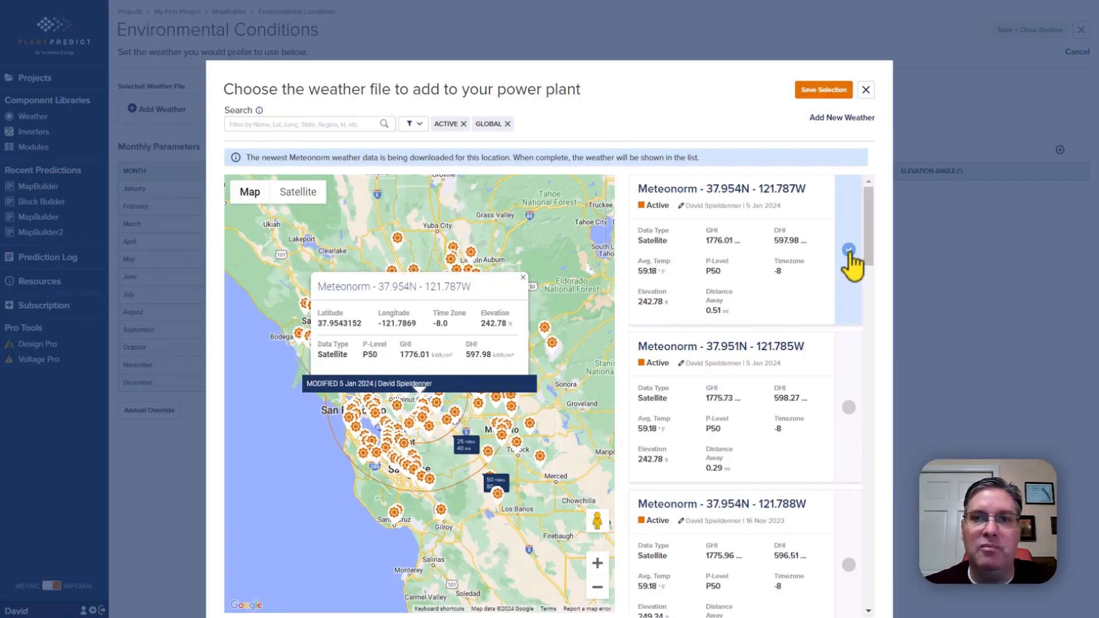
click(825, 91)
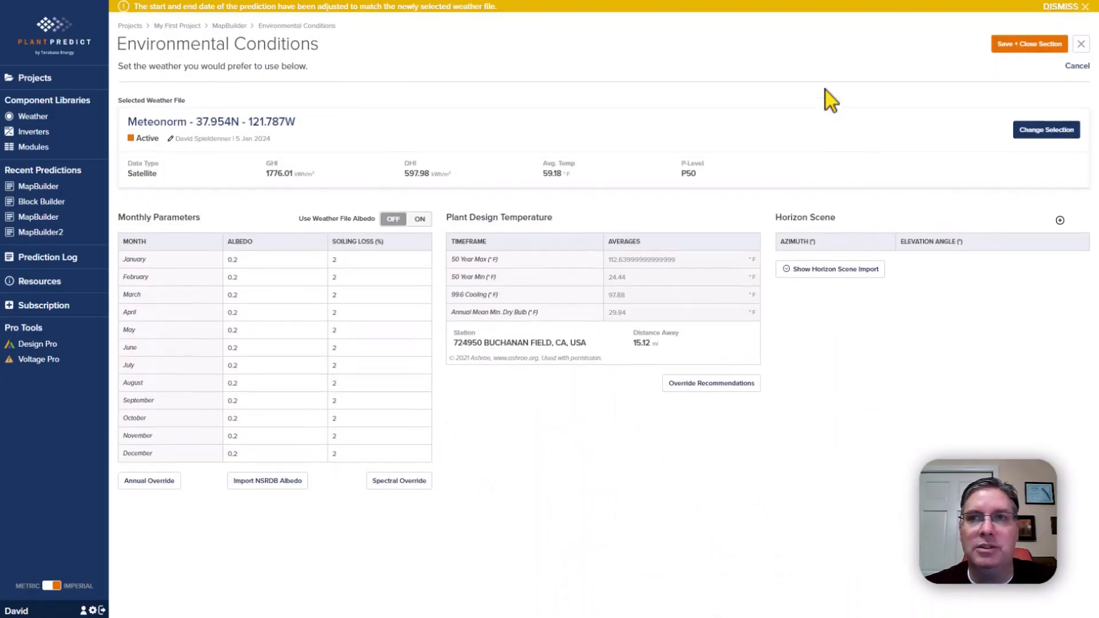
click(1041, 48)
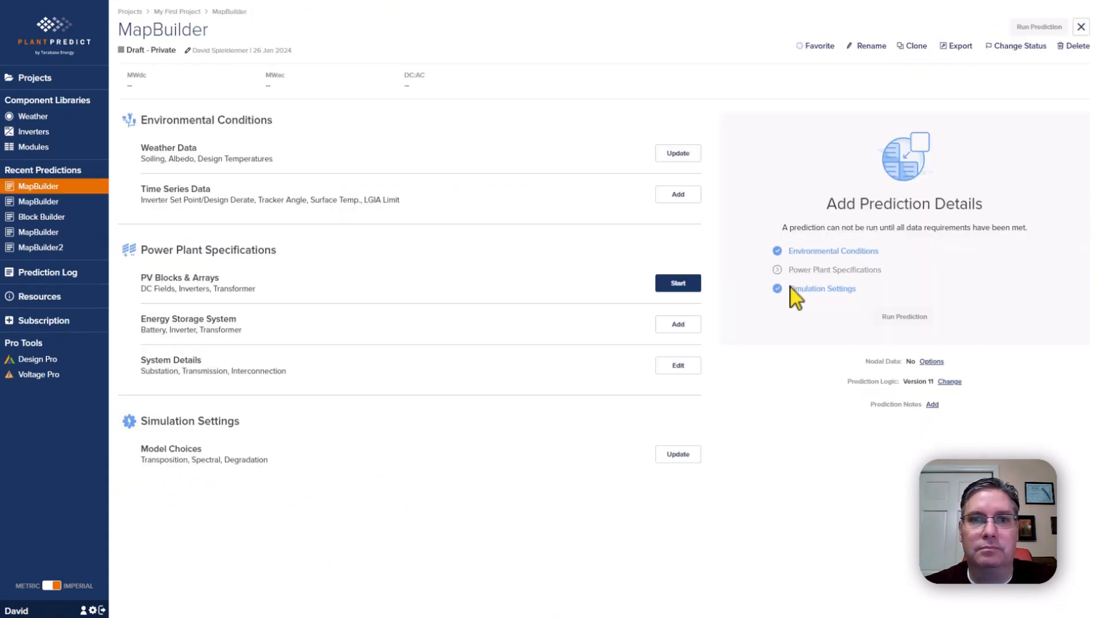
Start the PV Blocks & Arrays specification and switch the builder map to Satellite View
click(681, 284)
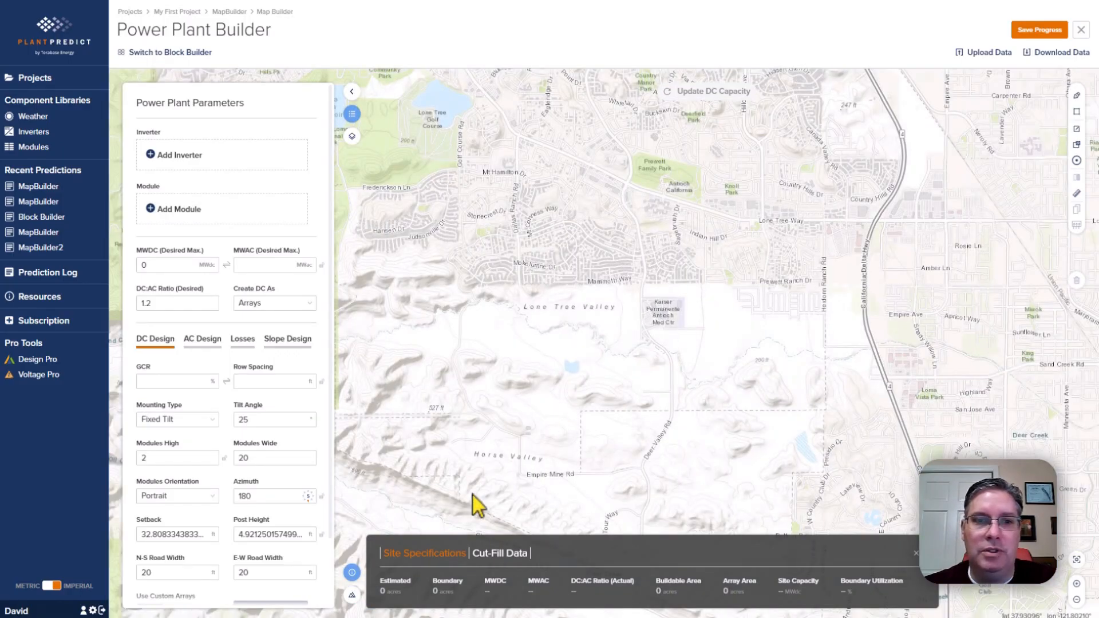
click(353, 599)
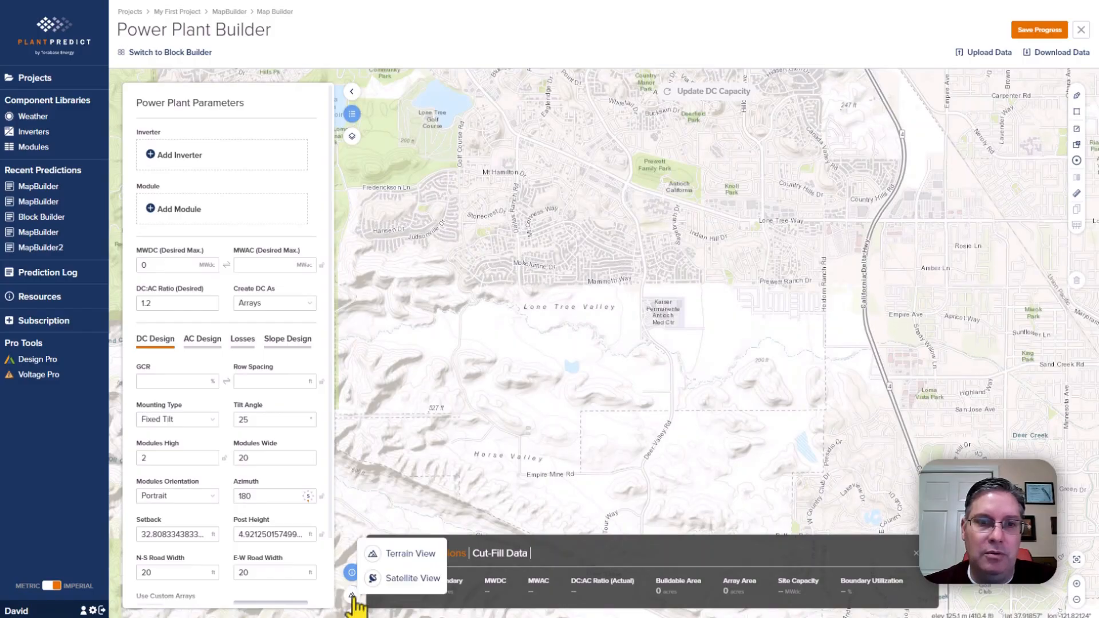
click(399, 579)
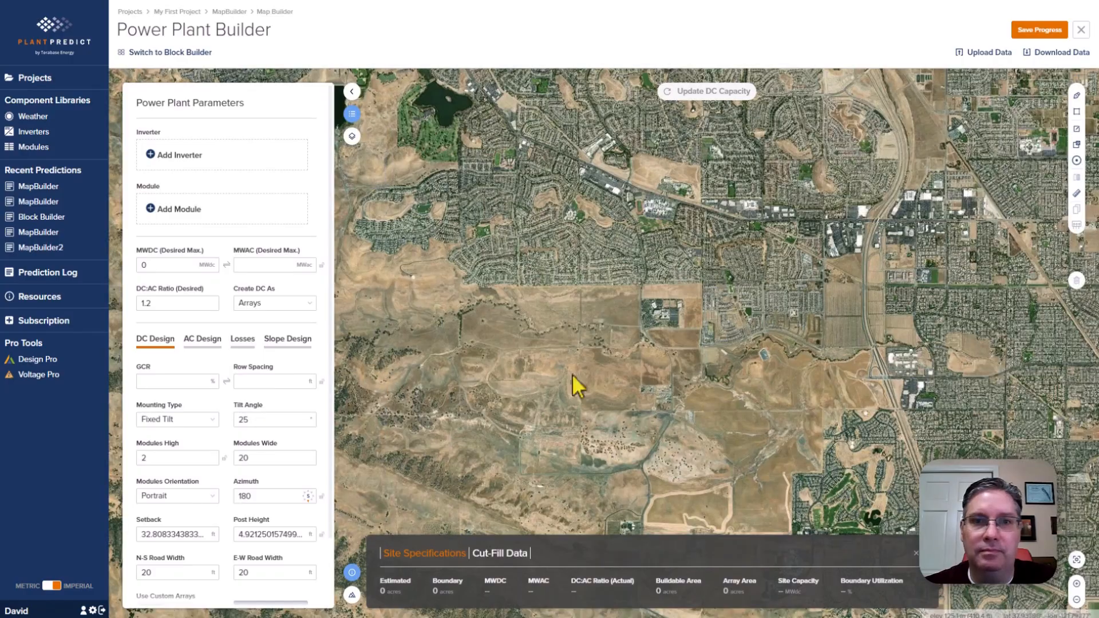
Draw a five-sided site boundary of about 150 acres on the open land west of Deer Valley Rd
scroll(614, 326, up, 4)
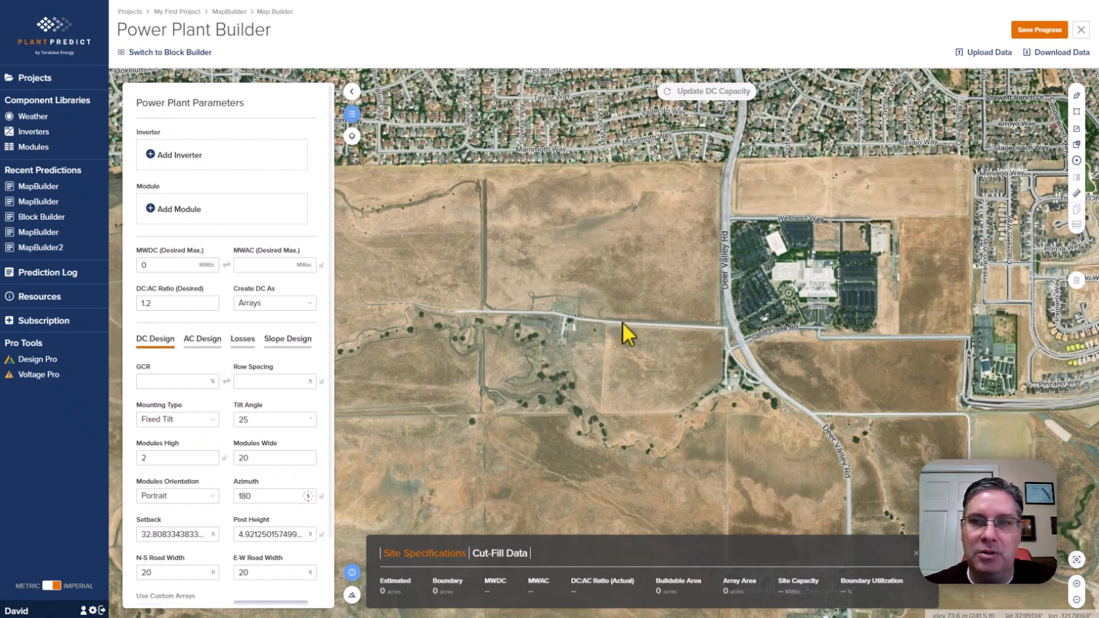
click(1077, 97)
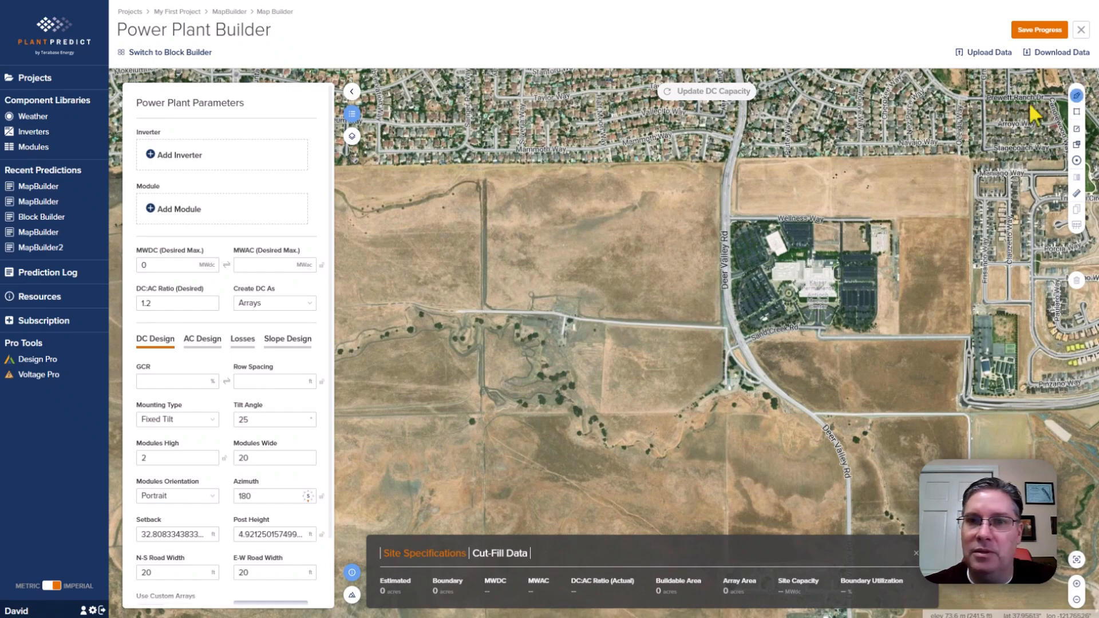
click(486, 167)
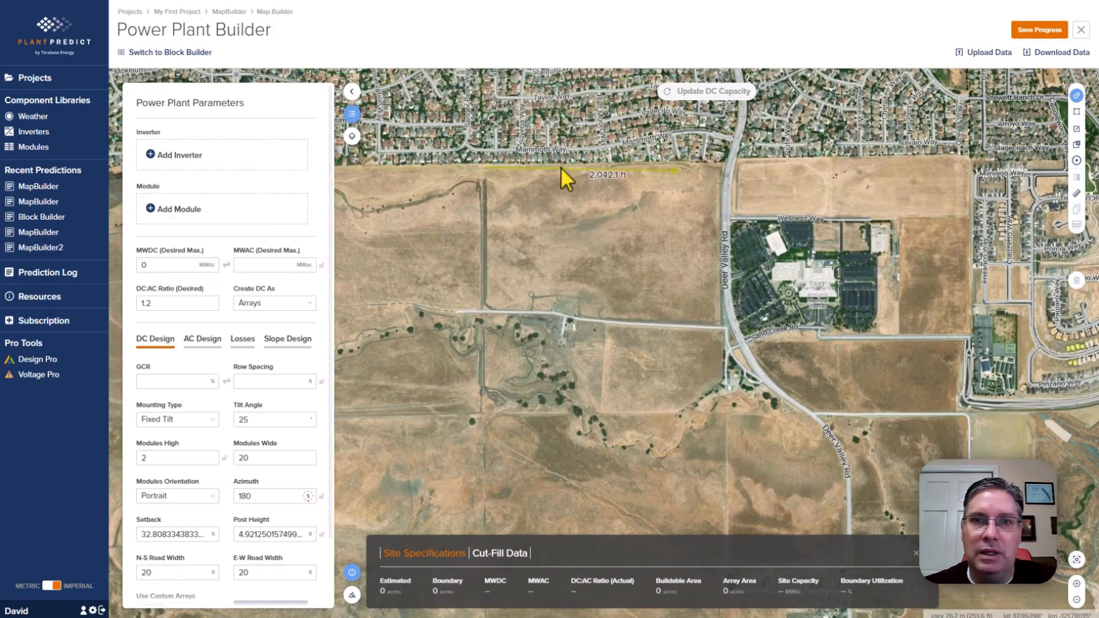
click(719, 166)
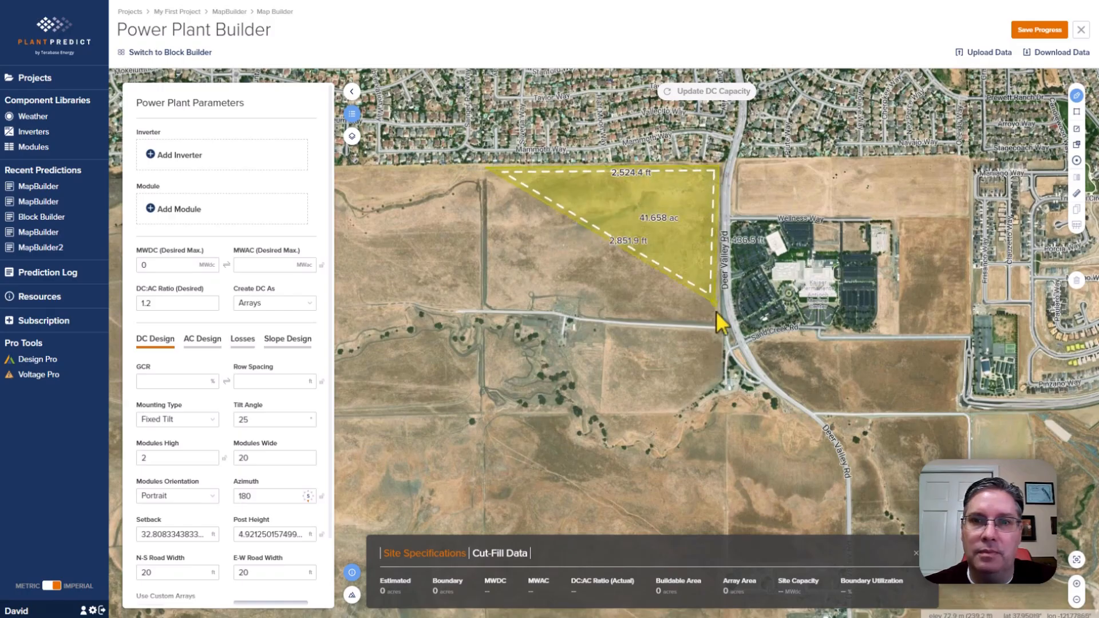
click(721, 378)
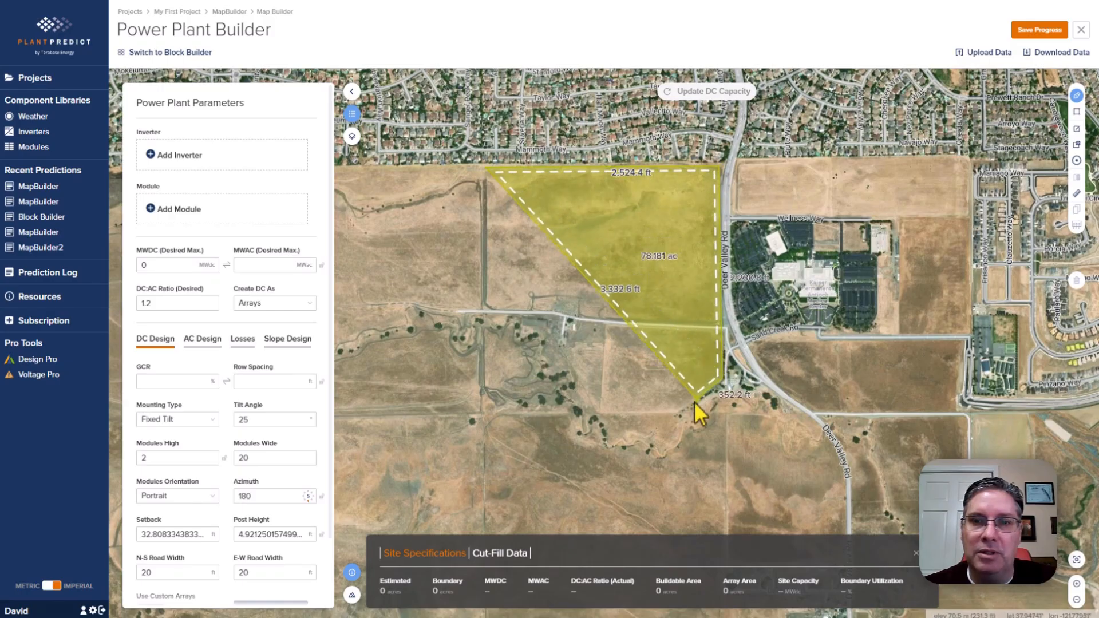
click(675, 413)
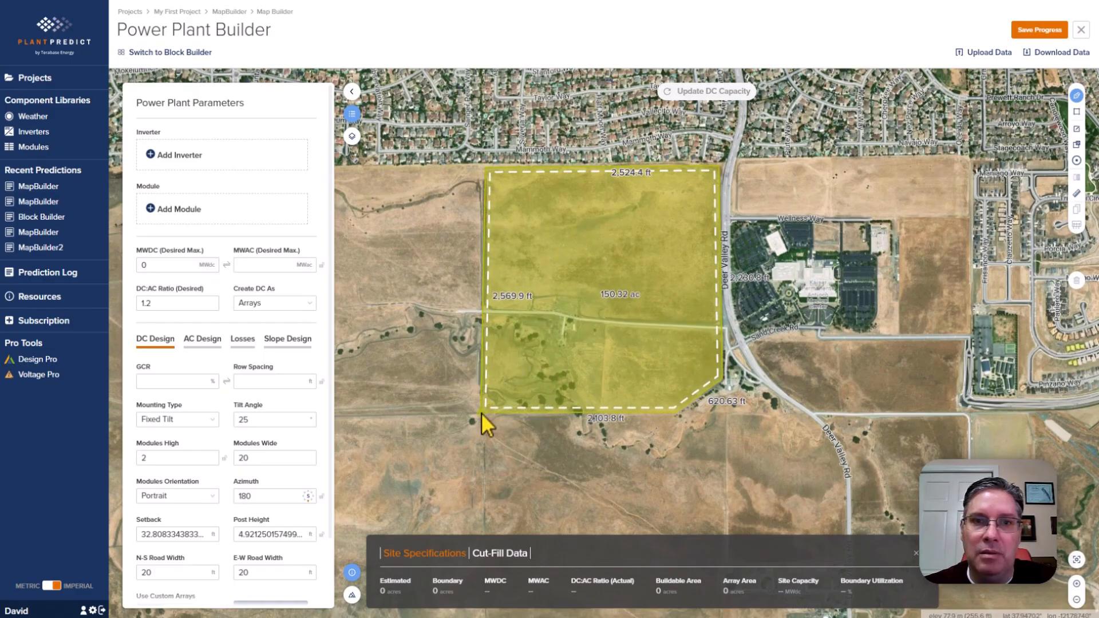
double_click(481, 412)
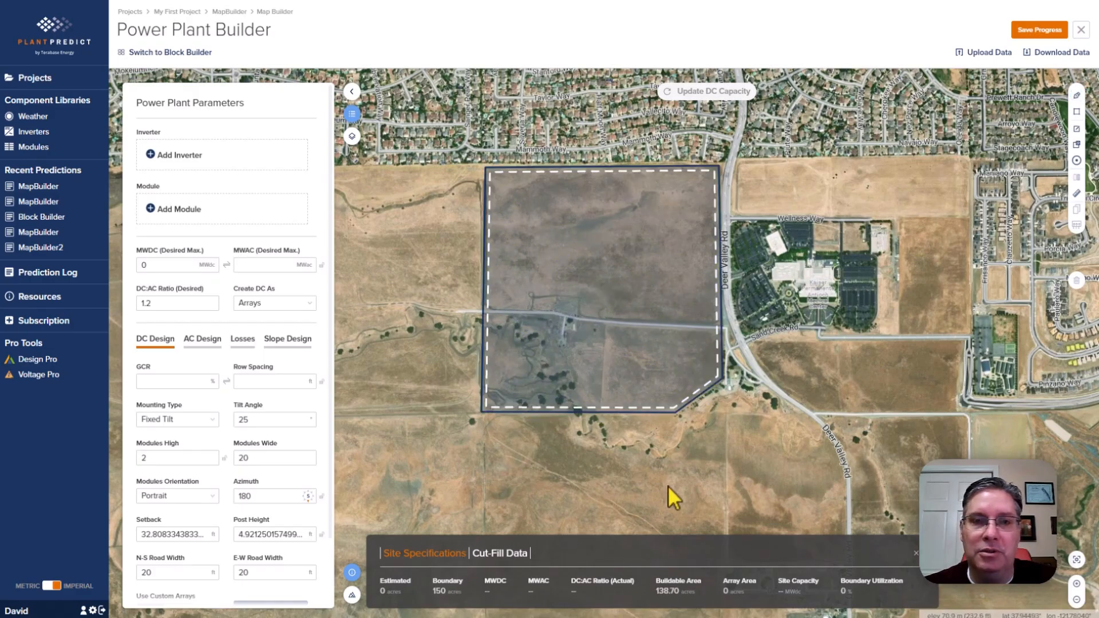
Show the Wetlands-Vectors (USFWS) overlay and create all constraints from the stream crossing the site, with labels included
click(352, 136)
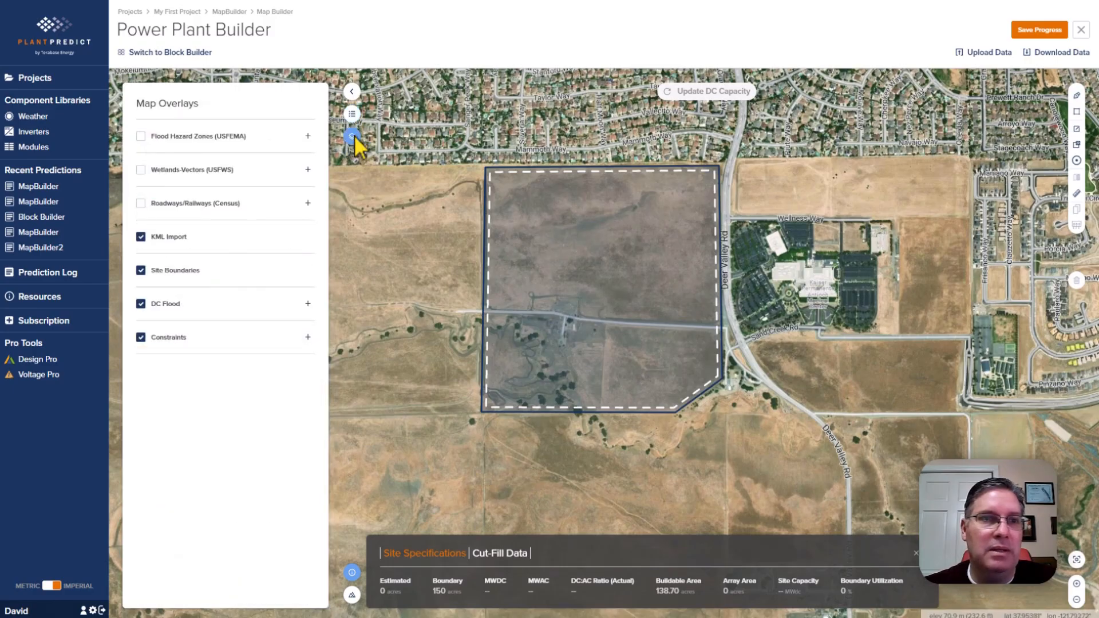
click(140, 170)
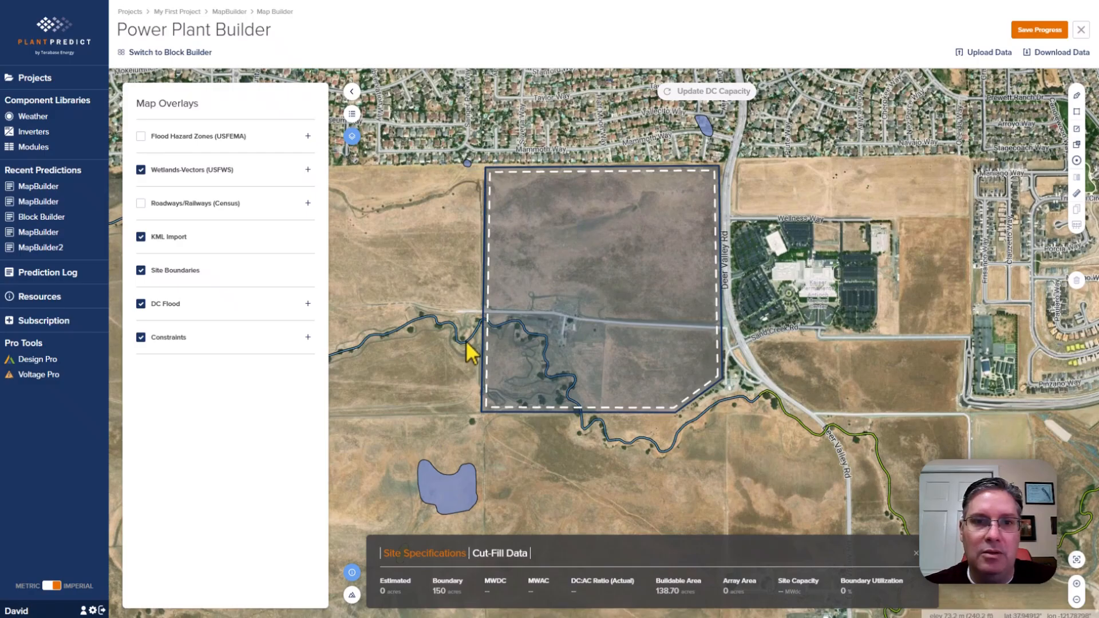
click(467, 344)
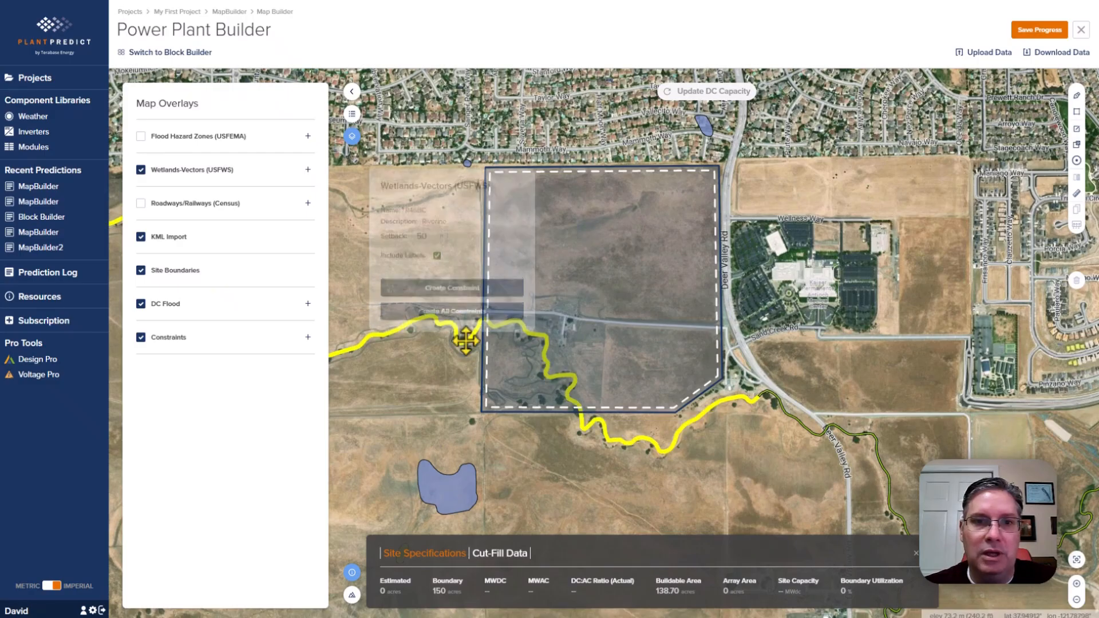
click(437, 252)
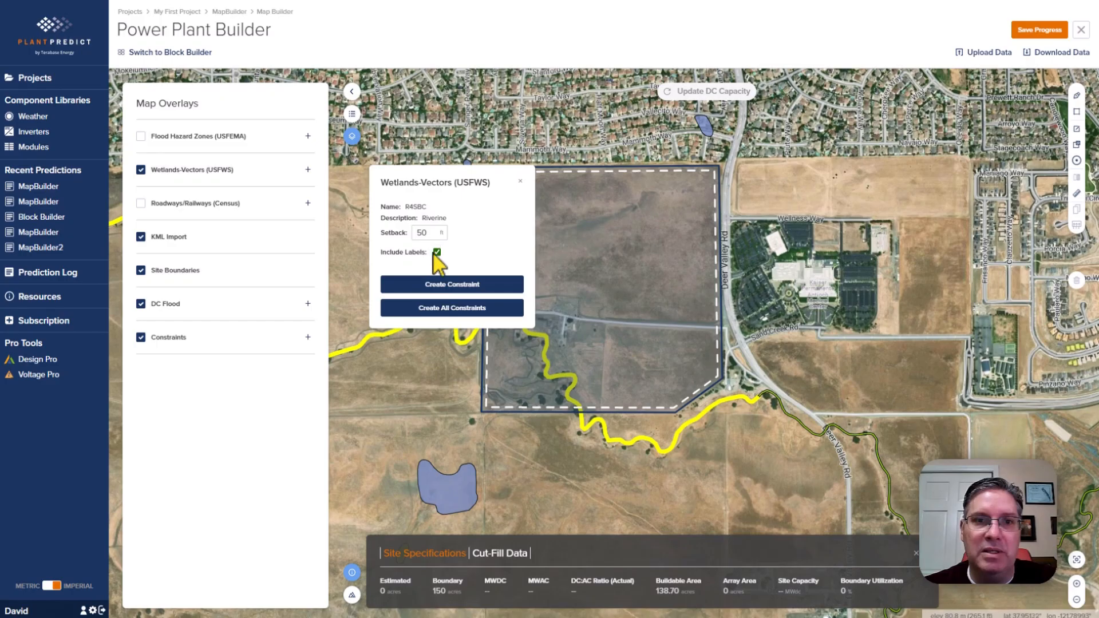
click(450, 309)
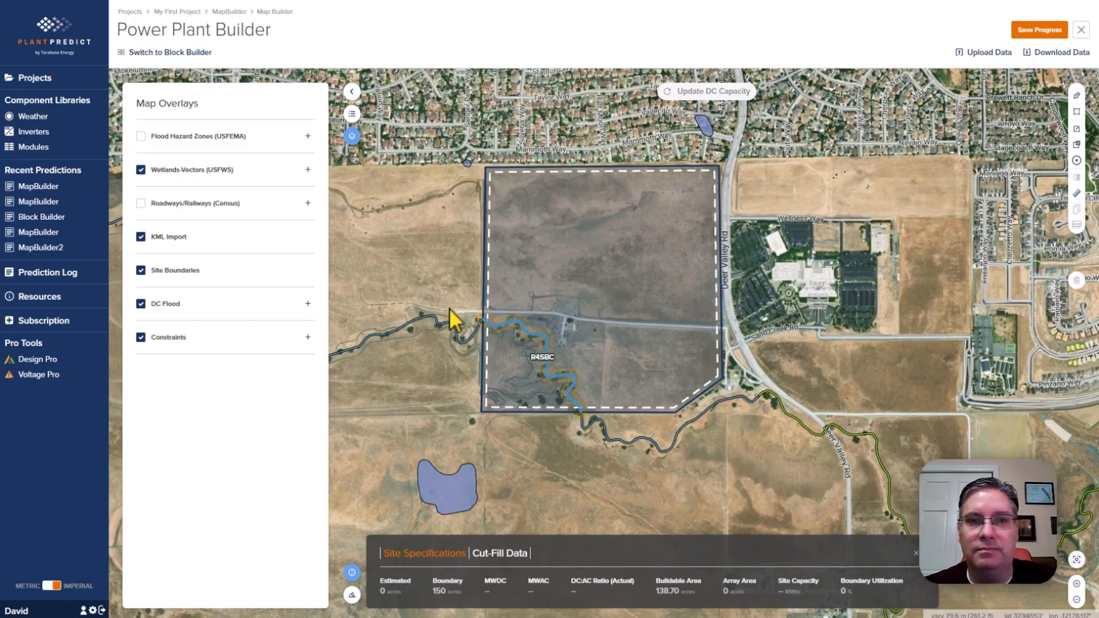
Add the Demo Central 2500 inverter to the power plant parameters
click(353, 116)
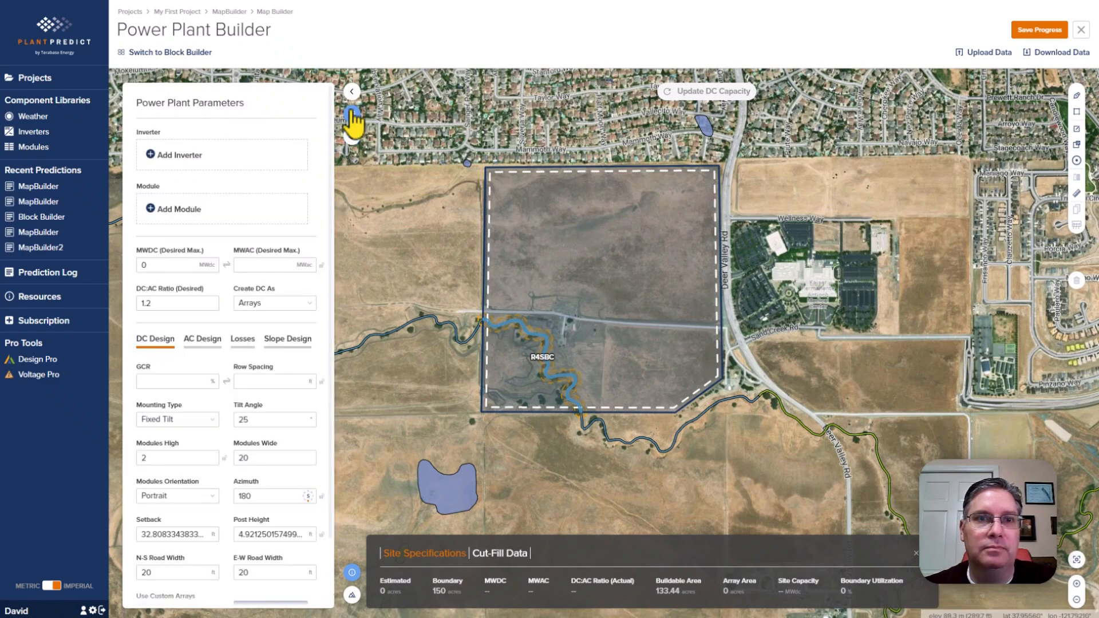
click(284, 166)
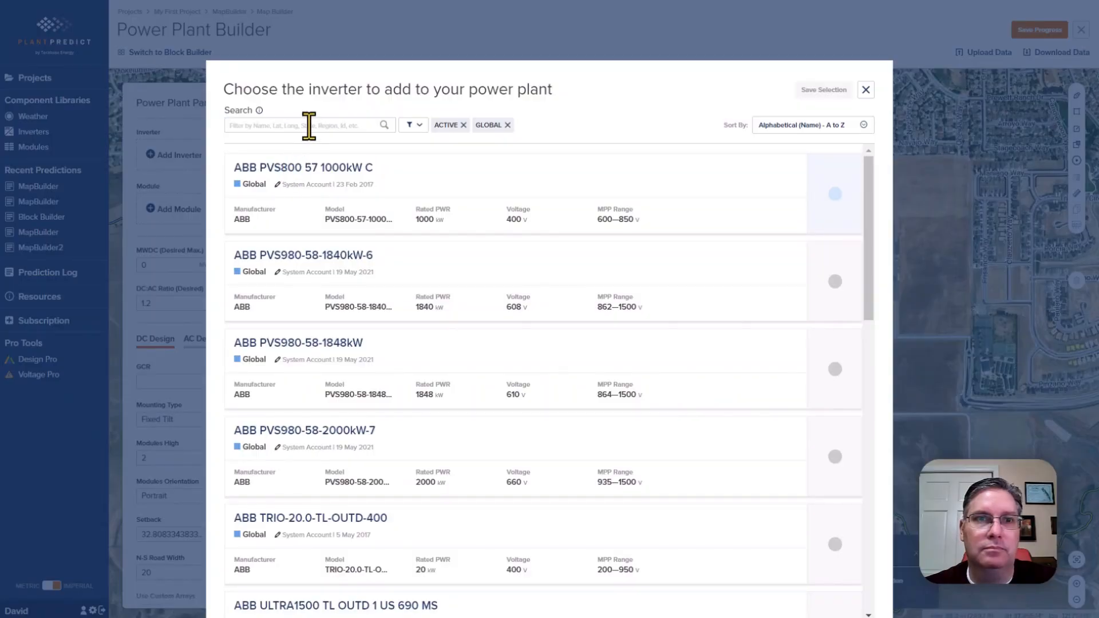
click(309, 126)
text(demo)
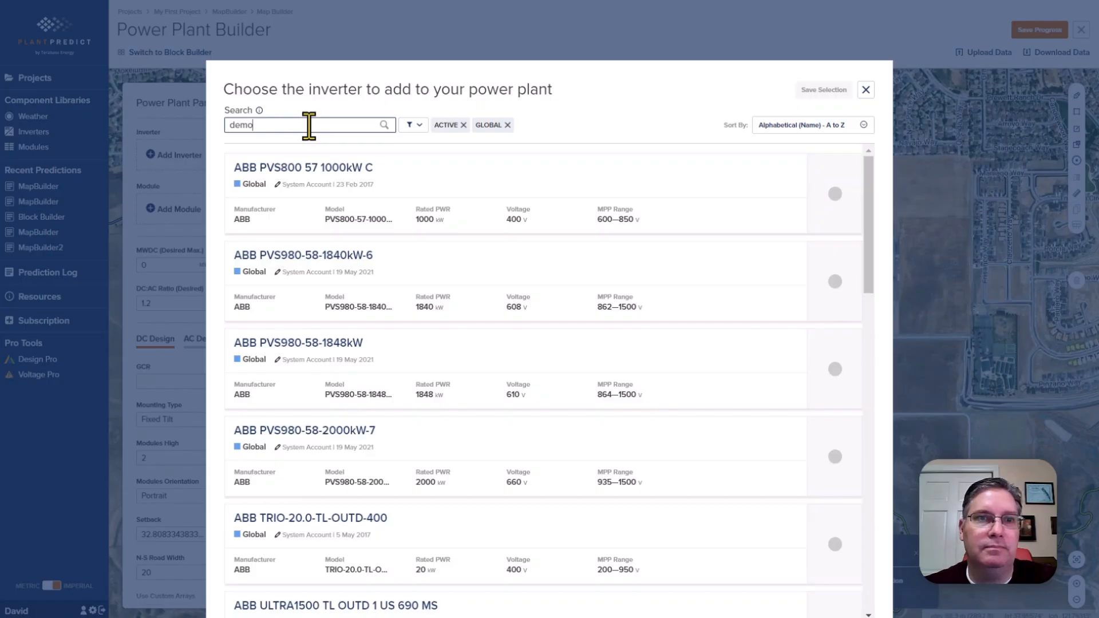
click(304, 172)
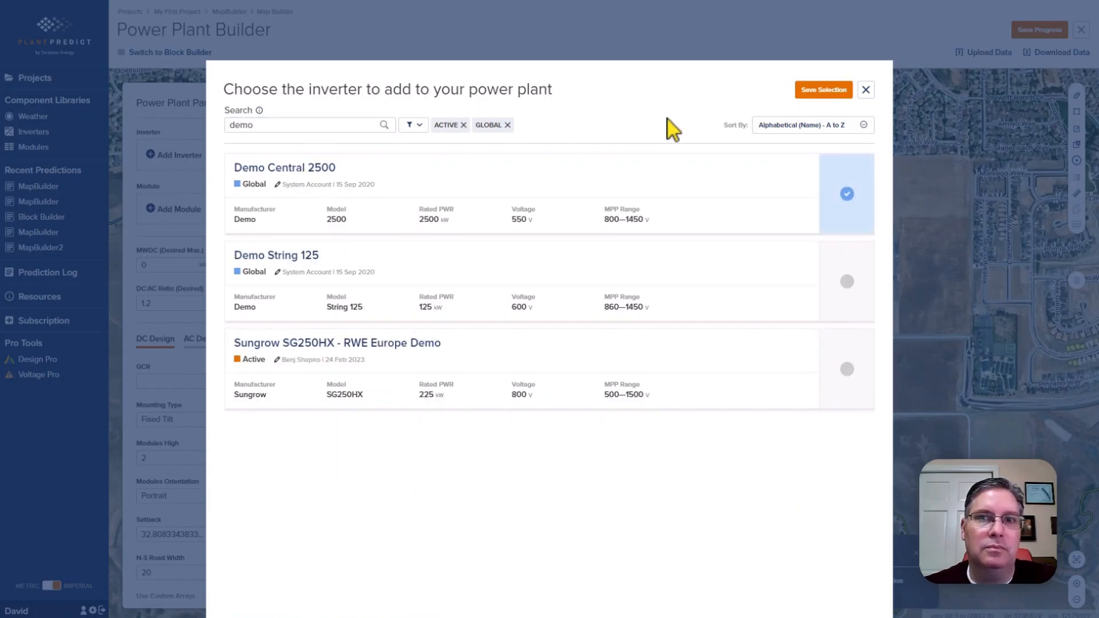
click(825, 93)
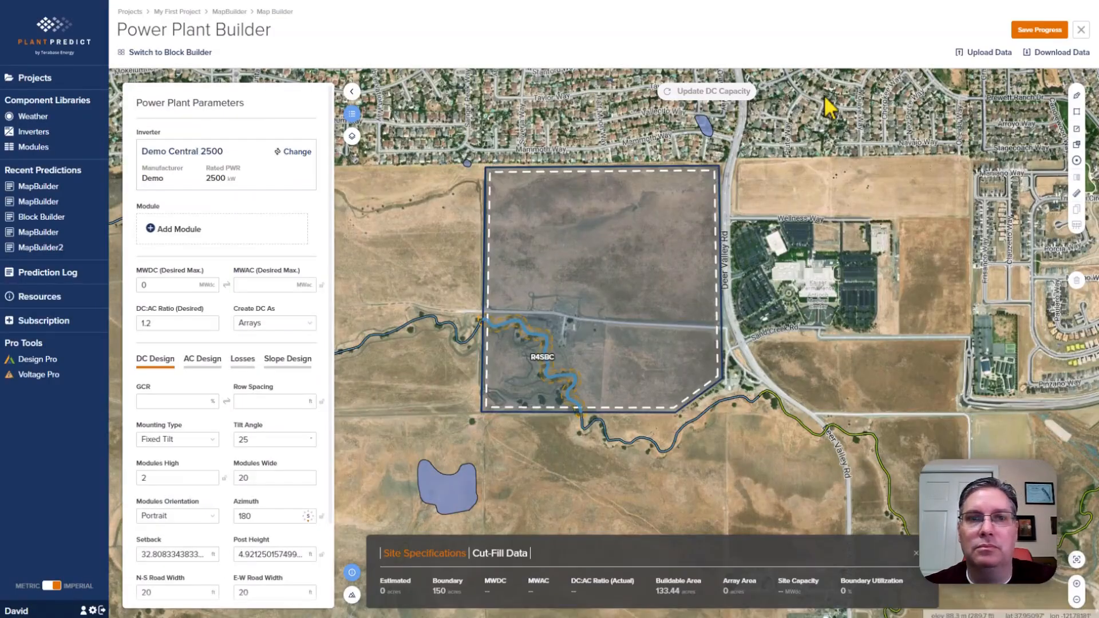
Add the FS-7540A-TR1 CdTe September2022 module, searching for fs-7 with the list sorted by descending rated power
click(186, 230)
click(302, 127)
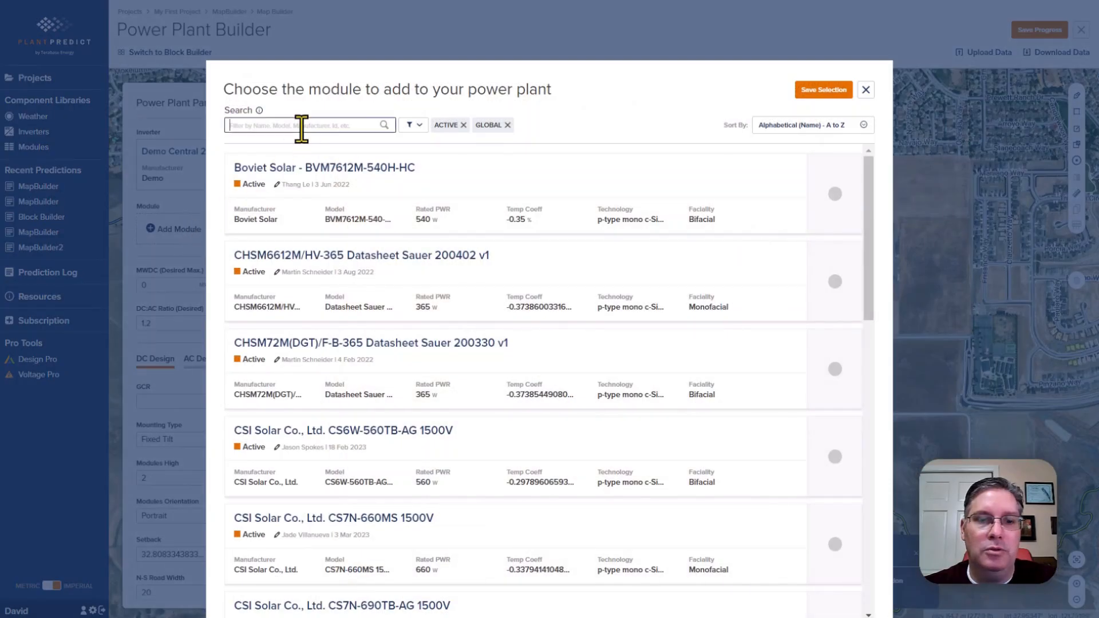
text(fs-7)
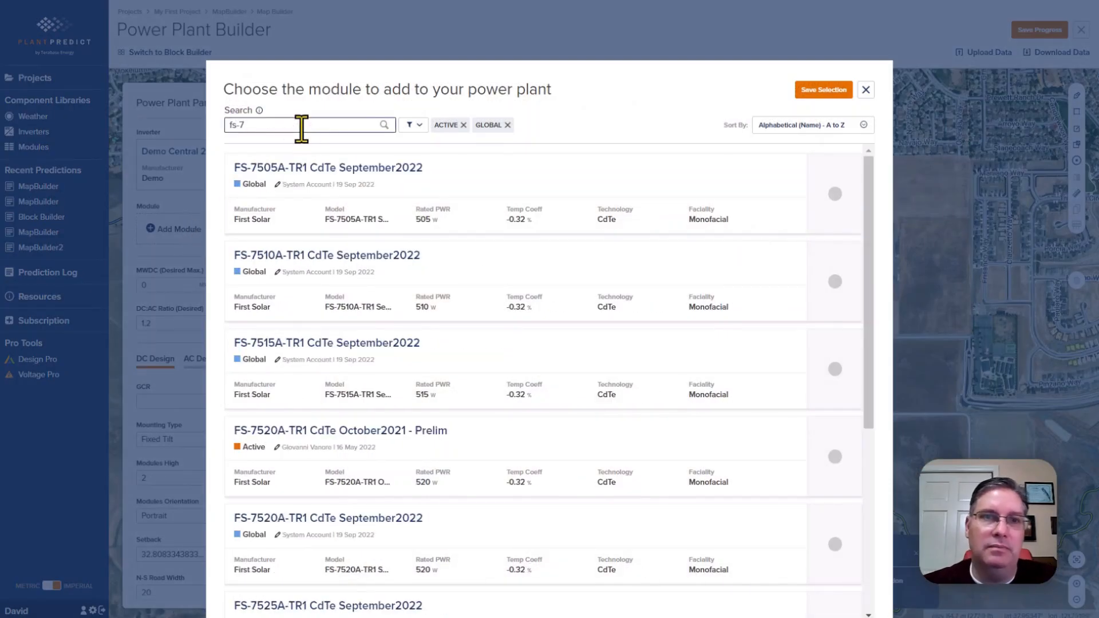
click(815, 125)
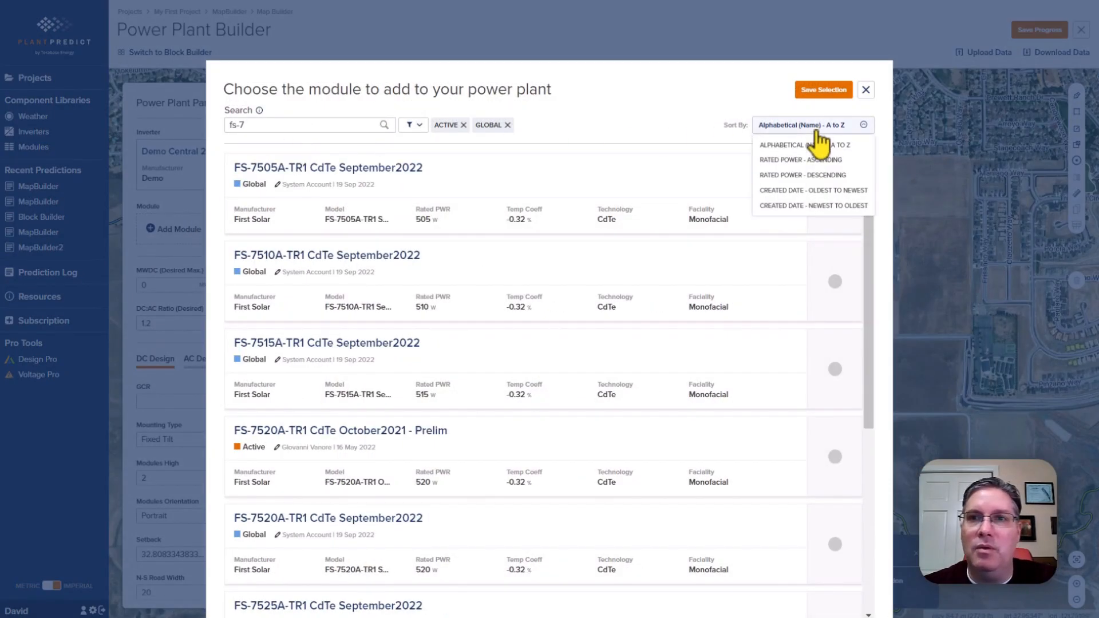
click(809, 177)
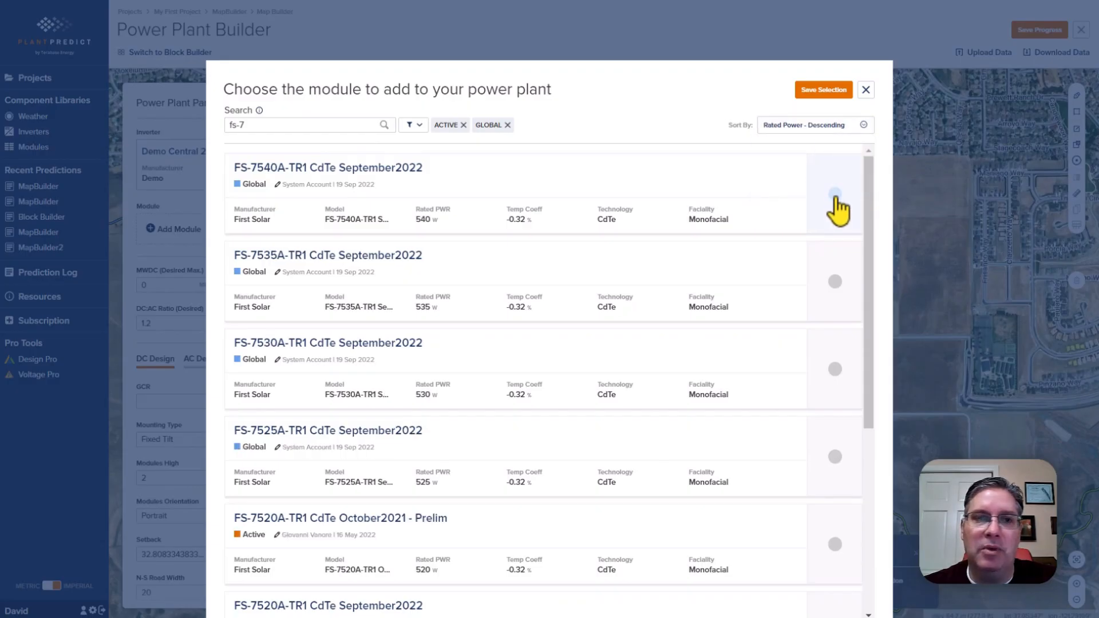
click(835, 196)
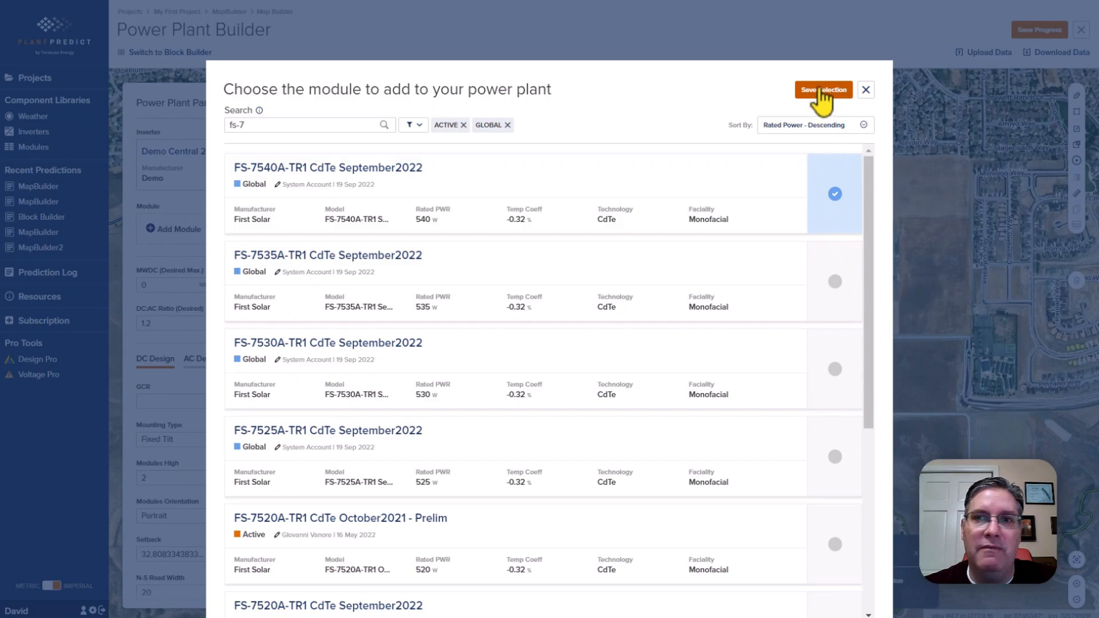
click(821, 90)
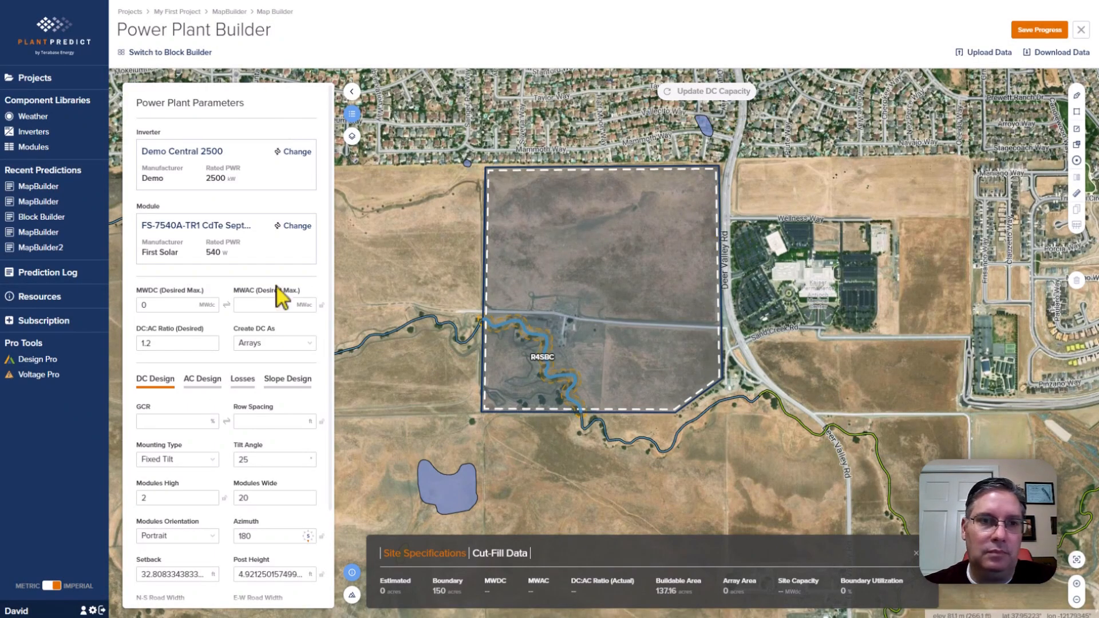
Set the desired maximum to 40 MWDC and the DC design to 40% GCR with Horizontal Tracker mounting
double_click(143, 305)
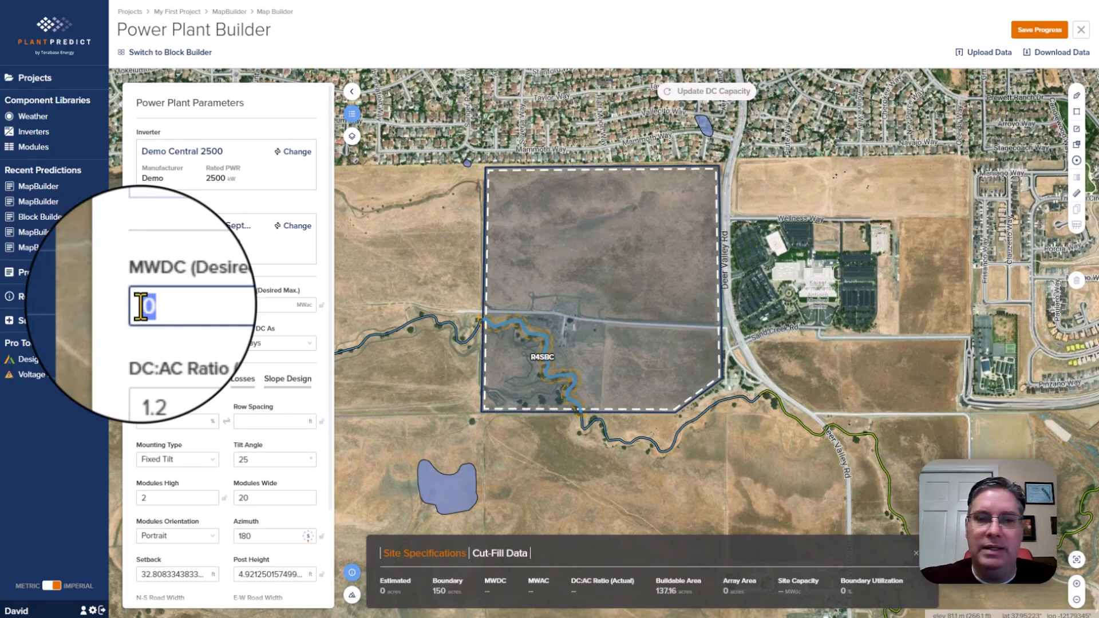
text(40)
click(156, 423)
text(40)
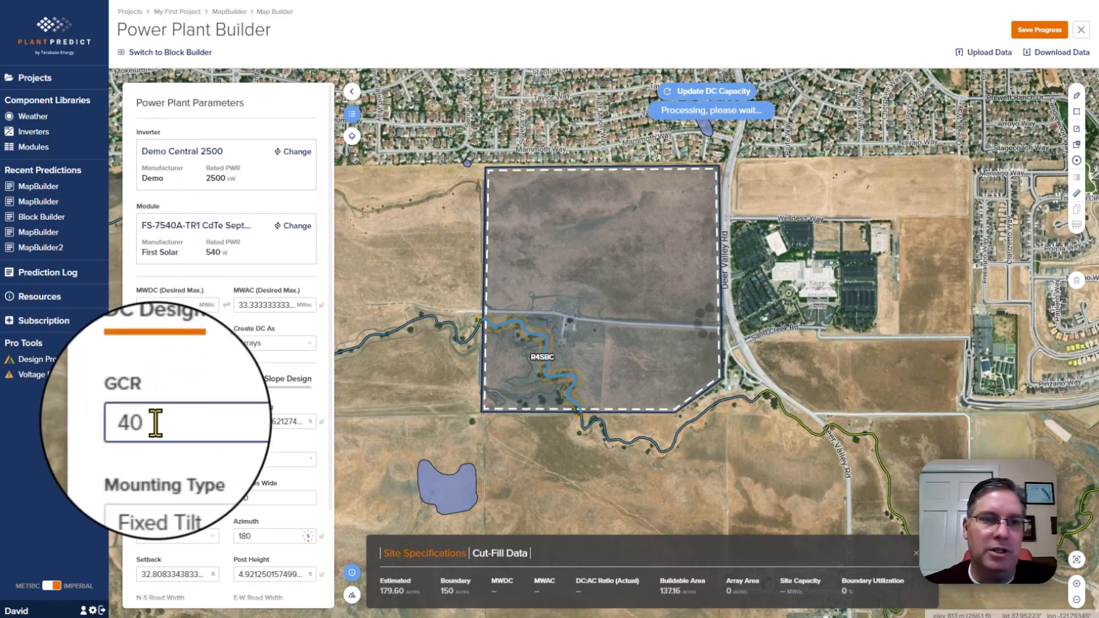
click(160, 464)
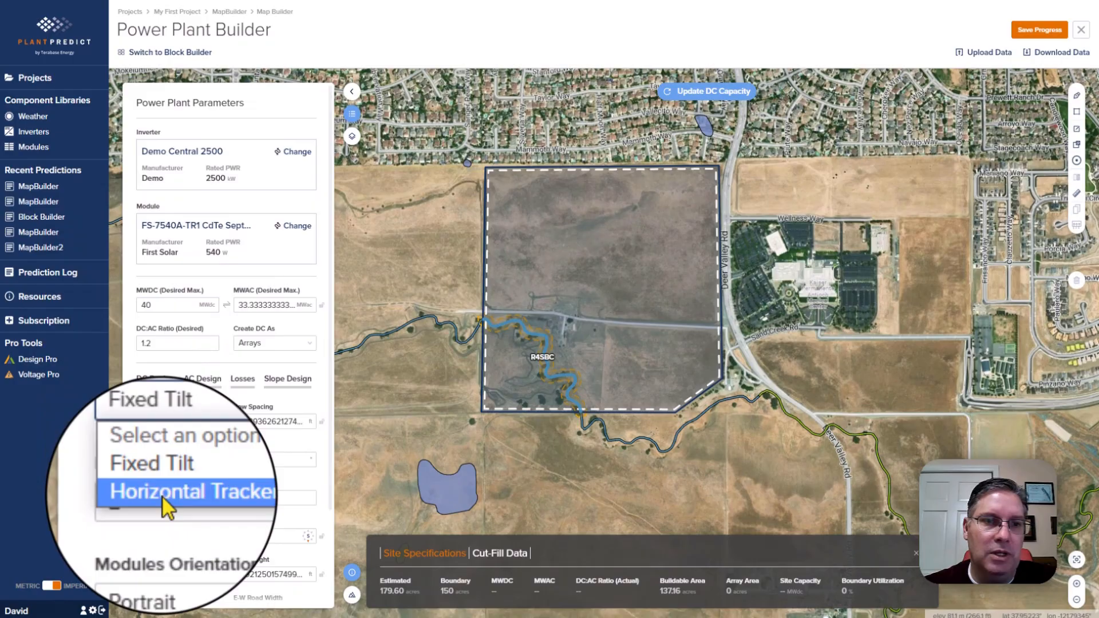
click(162, 496)
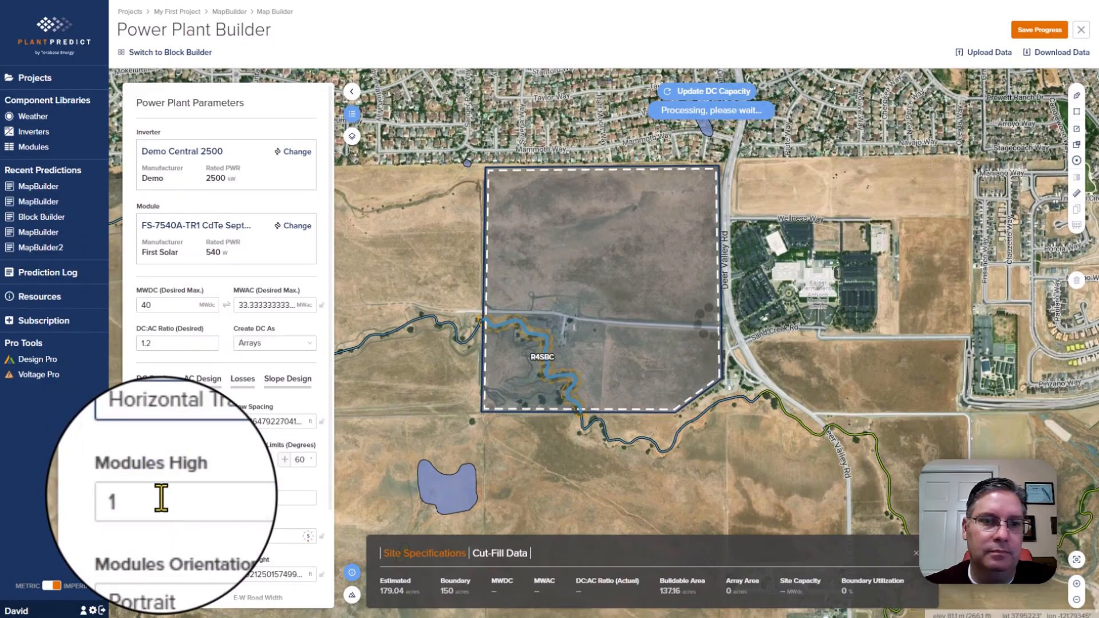
Set the N-S road width to 0 ft and update the DC capacity to lay out the arrays
scroll(160, 498, down, 2)
drag(155, 496, 139, 496)
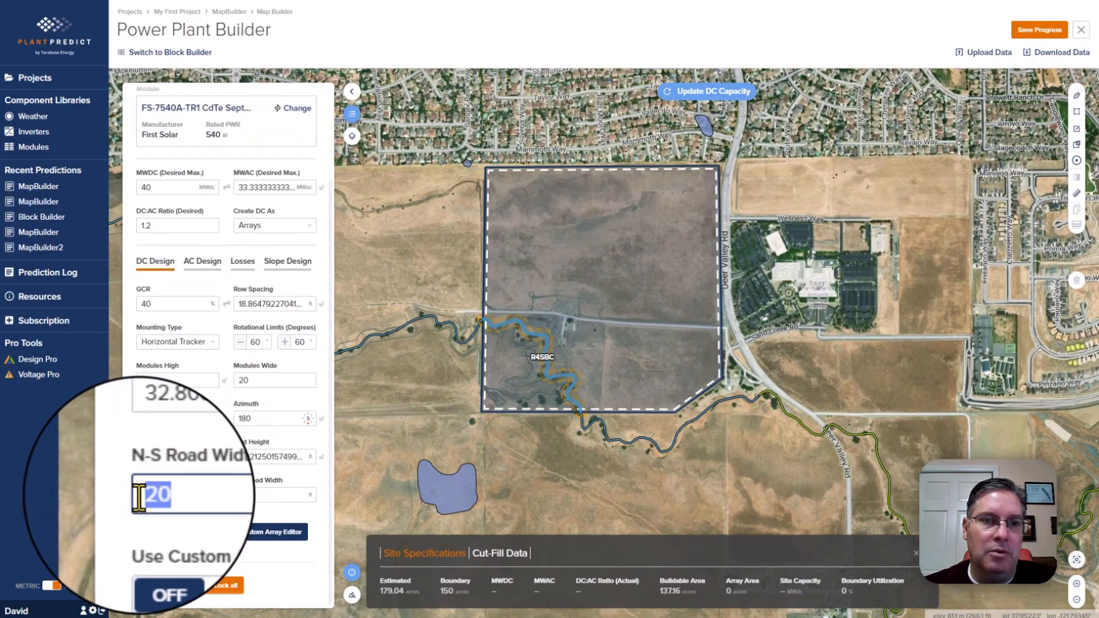
text(10)
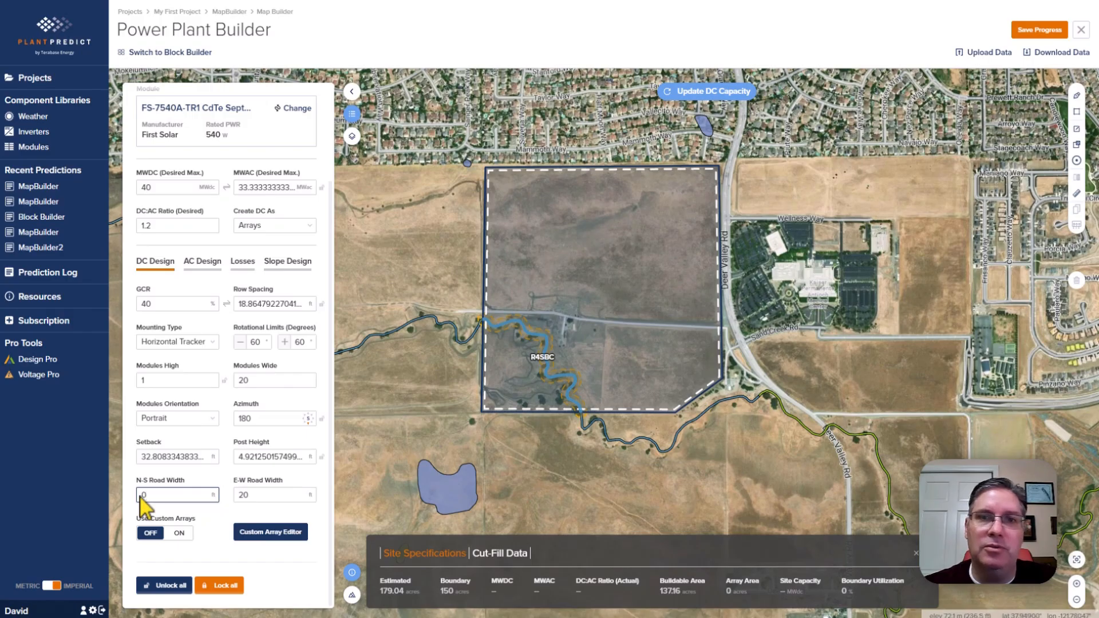
click(716, 93)
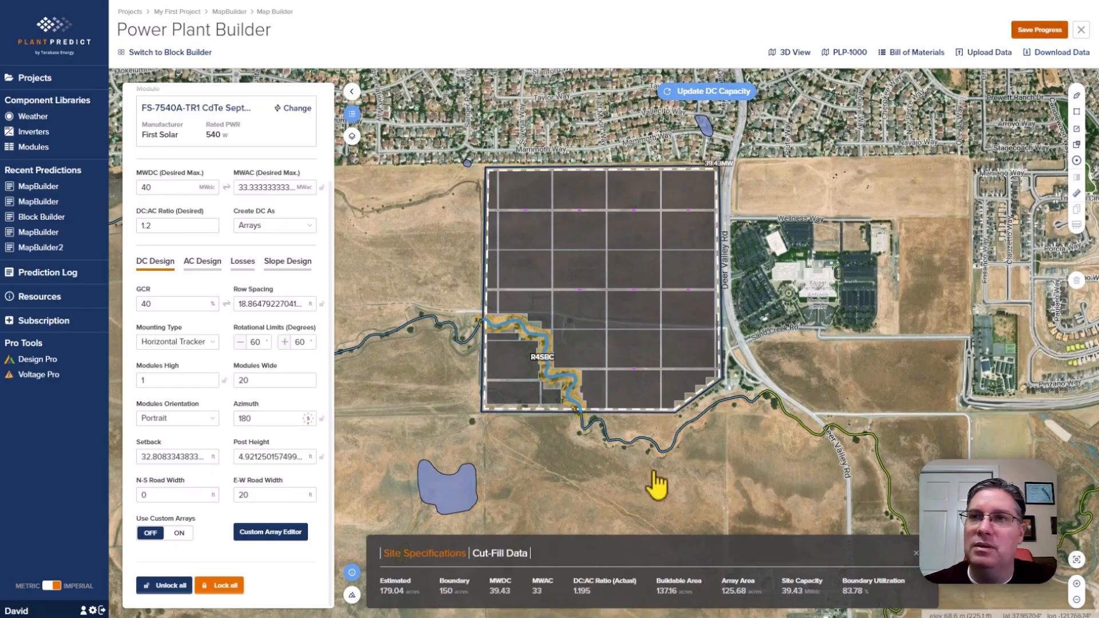
Save the map builder progress, return to the prediction overview, and run the prediction
click(1041, 31)
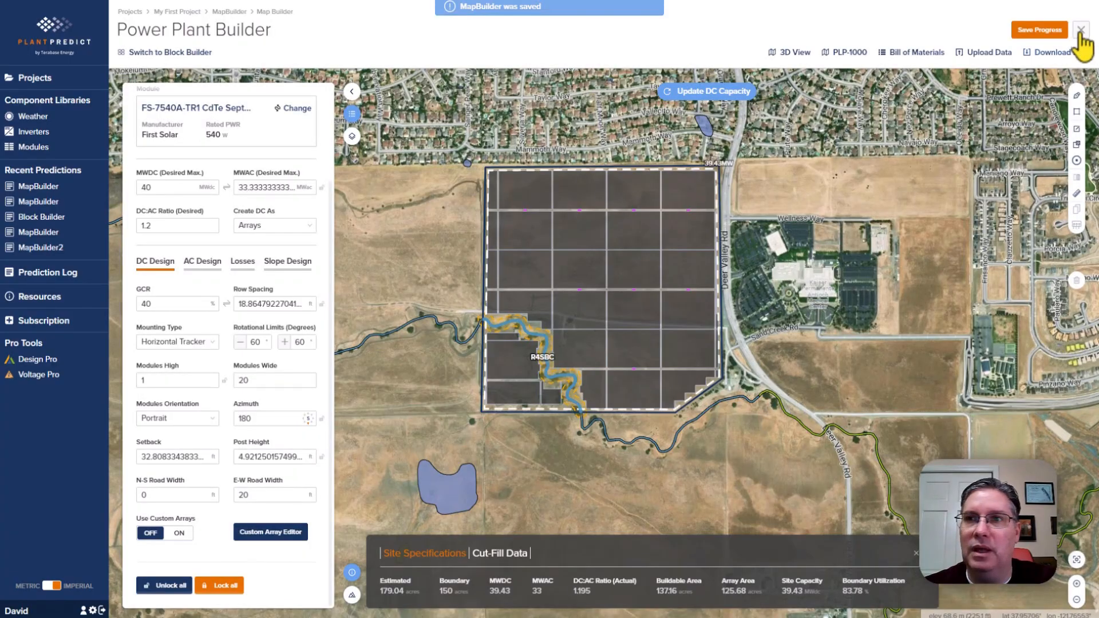
click(1081, 30)
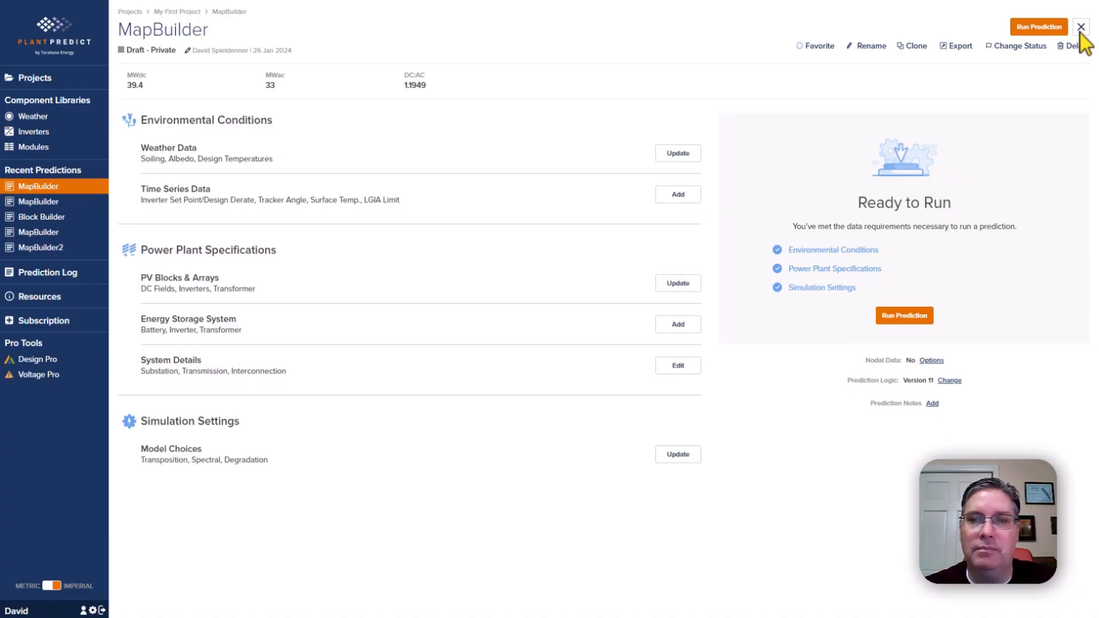
click(911, 320)
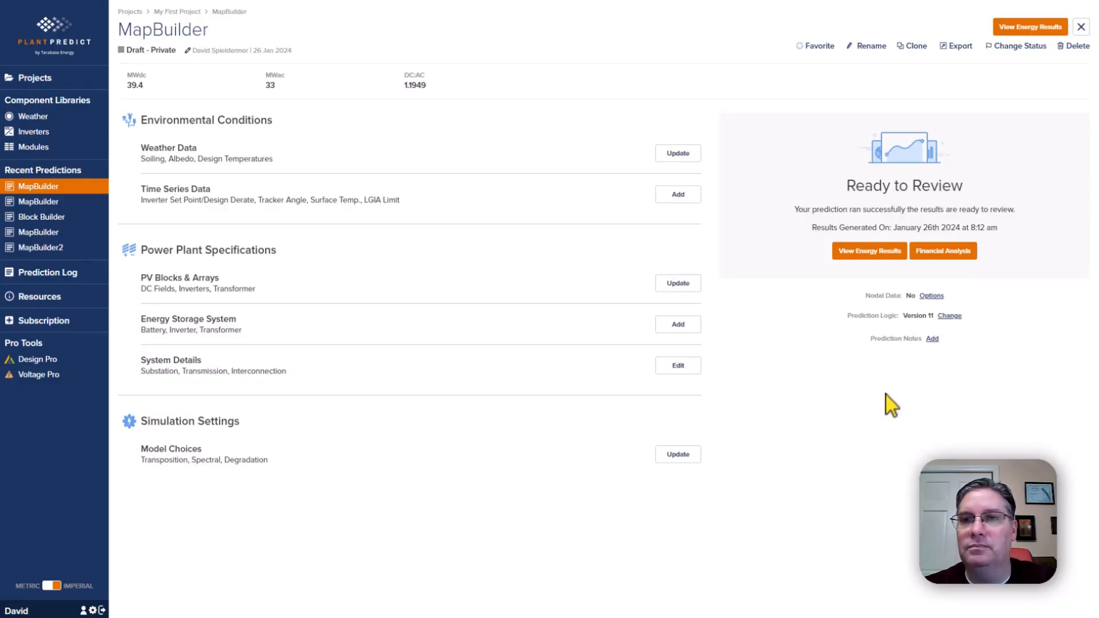
View the energy results and download the Plant Summary 8760 as an XLSX file
click(870, 251)
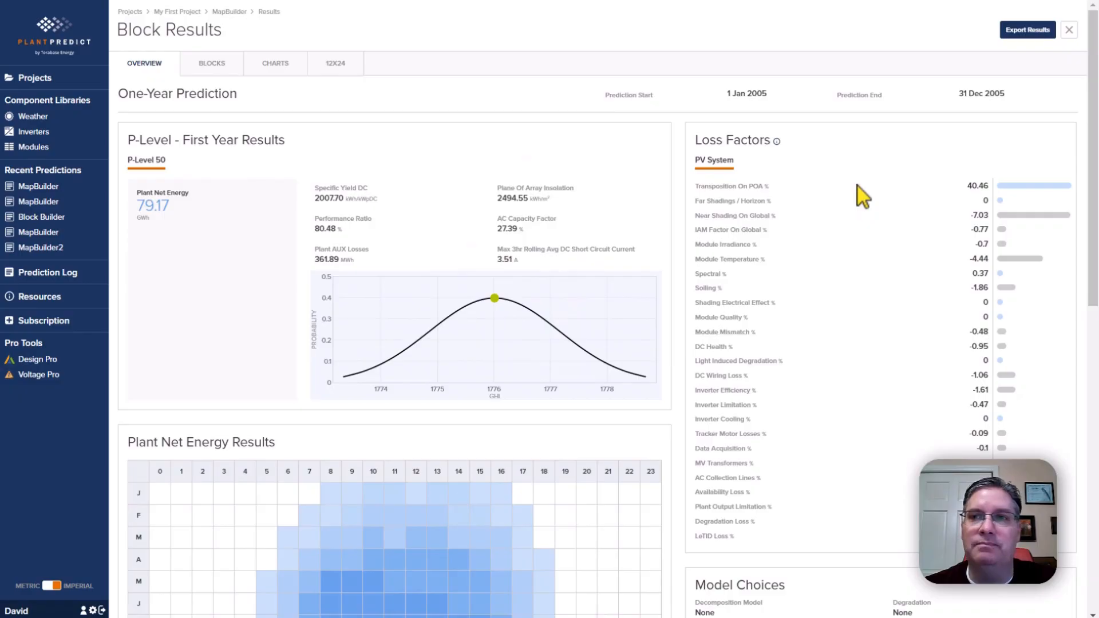
click(1031, 30)
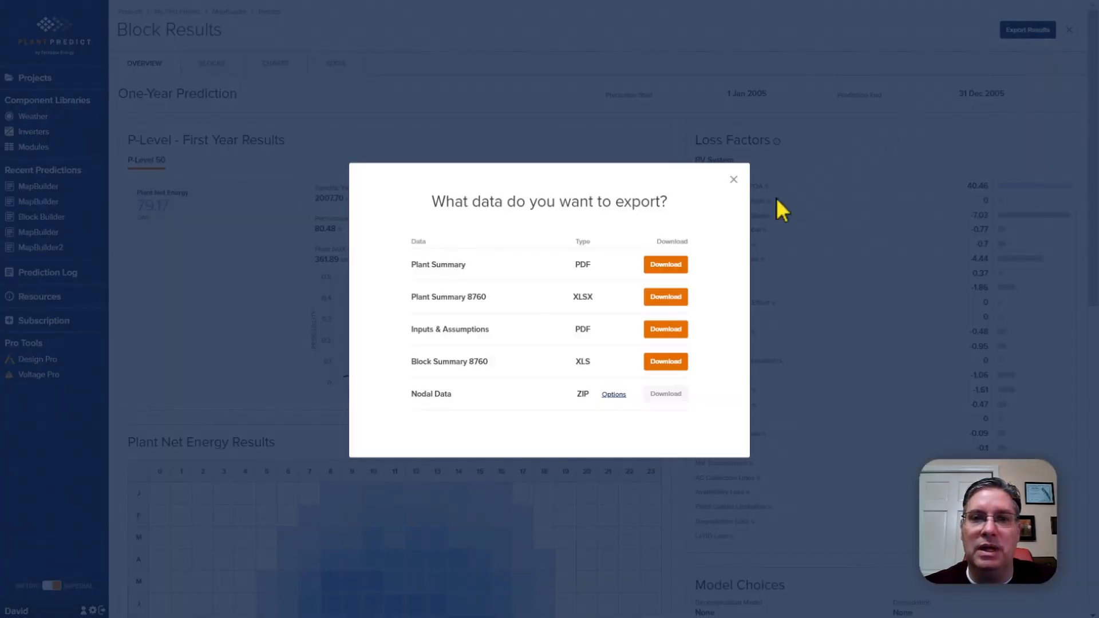
click(671, 299)
click(612, 364)
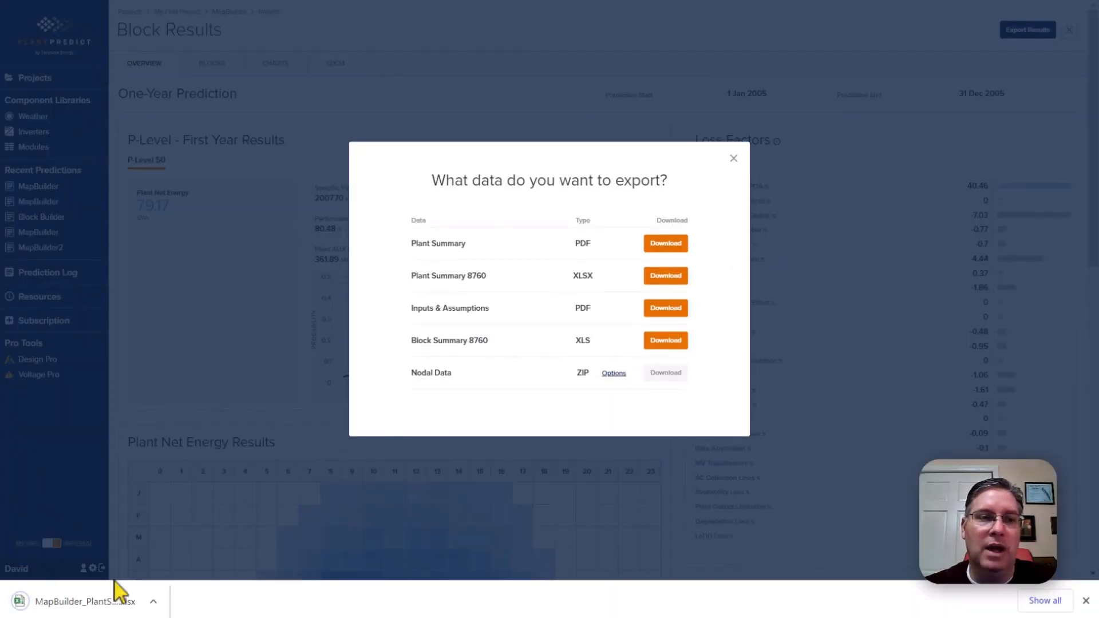
Open the downloaded plant summary workbook in Excel and review its prediction summary, loss factors and hourly results
click(80, 599)
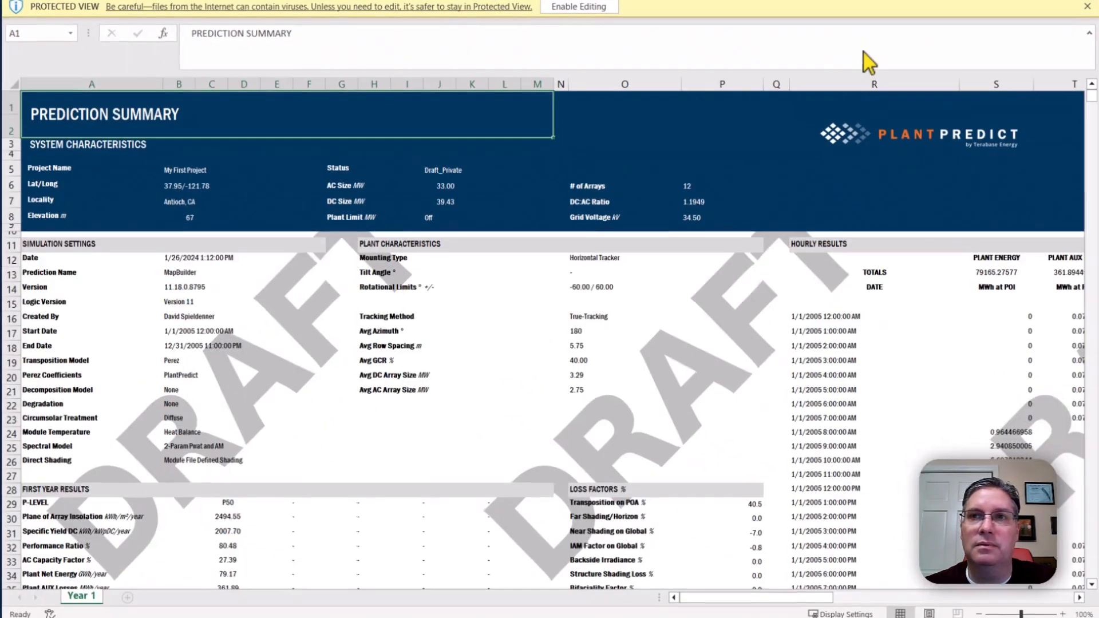
scroll(738, 397, down, 1)
scroll(743, 319, down, 3)
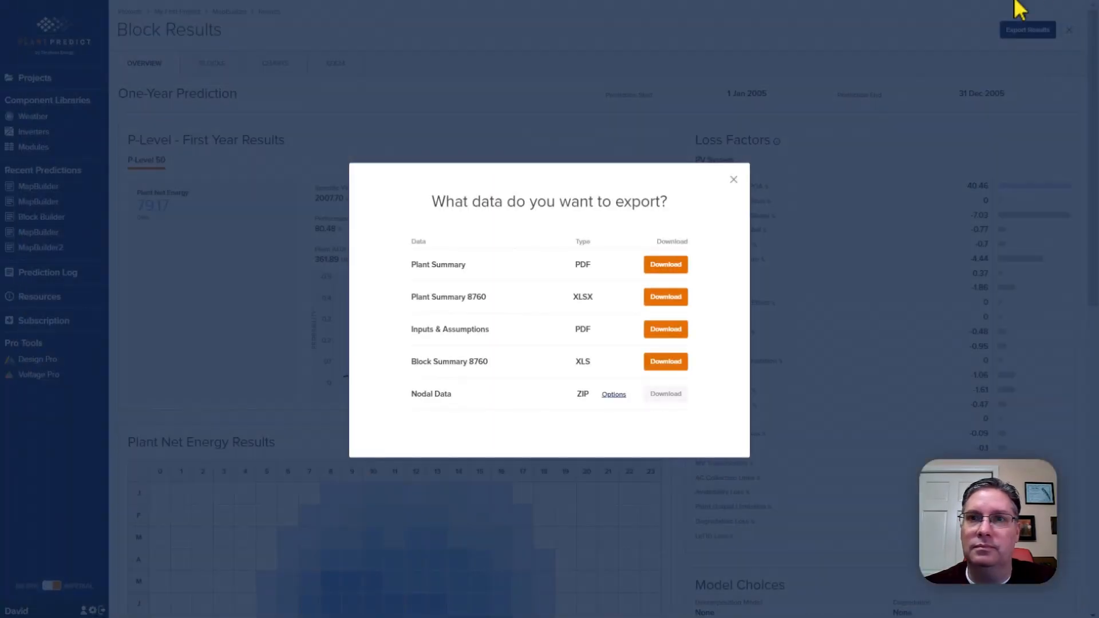
Close the export options and the block results, and go to the Project Library
click(732, 181)
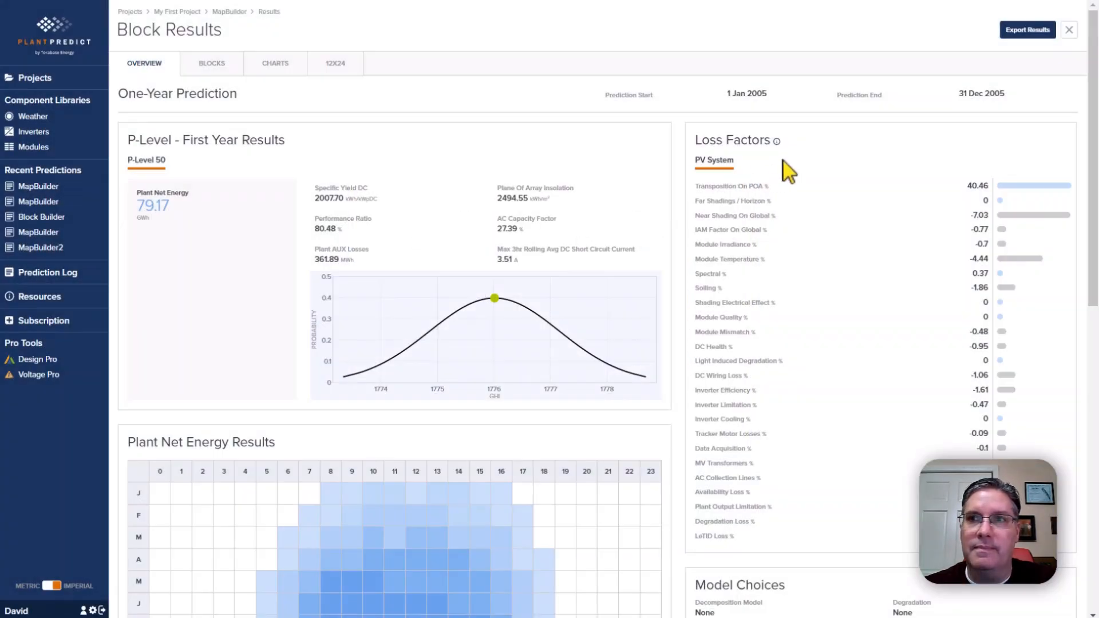
click(1069, 30)
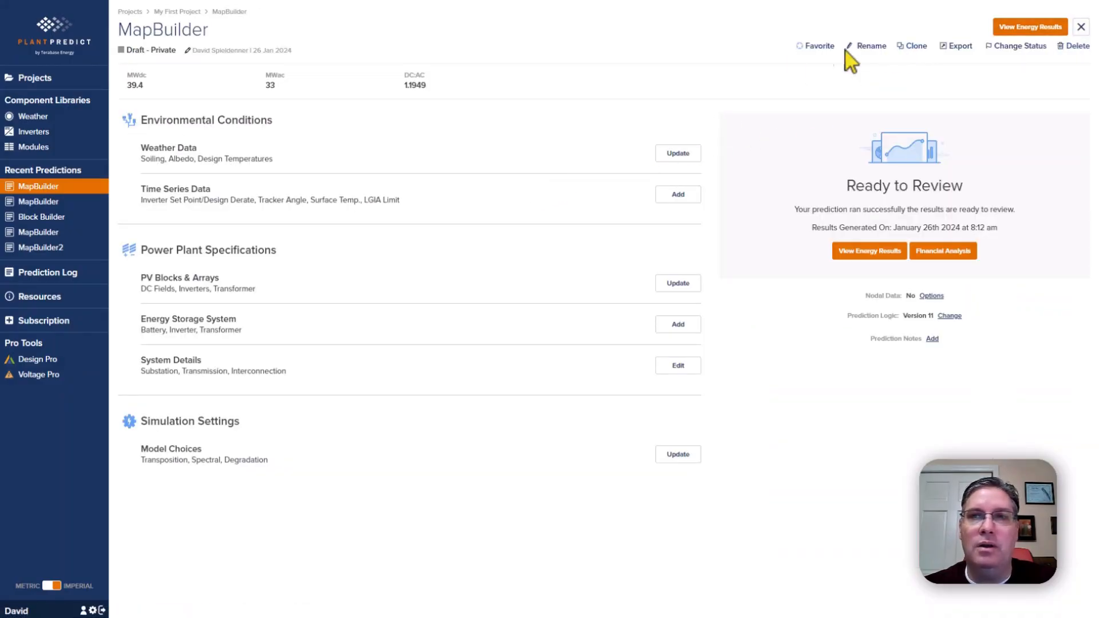
click(43, 77)
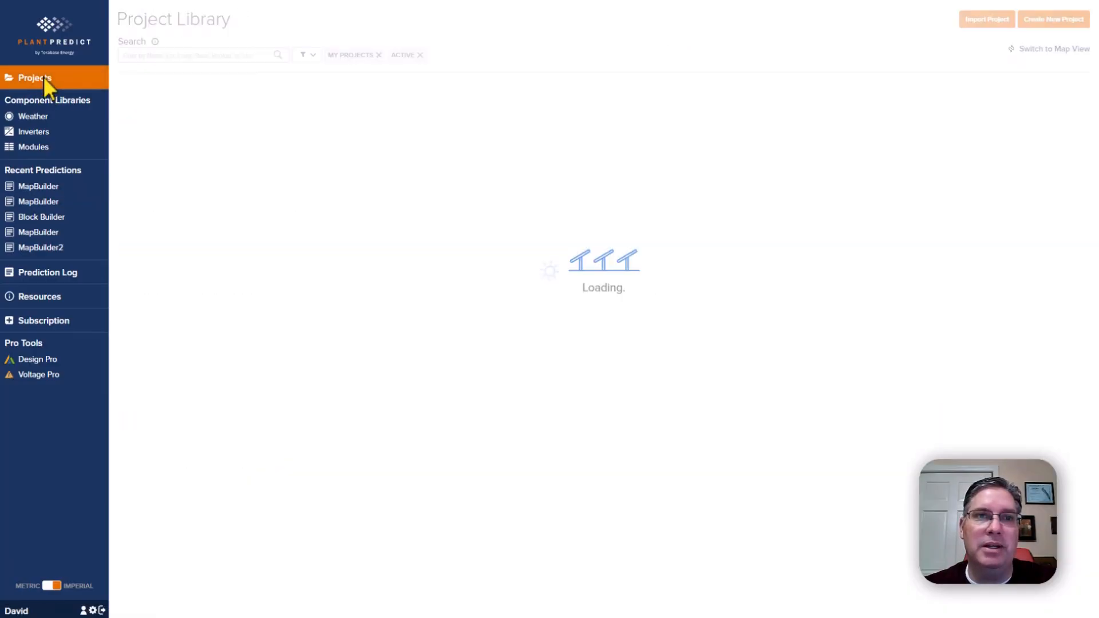